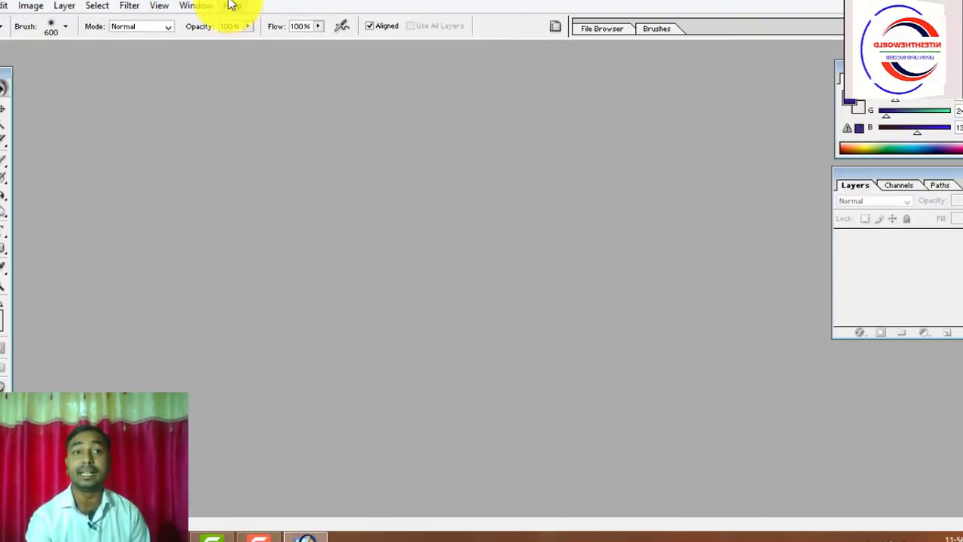
# Hide the Layers palette and show it again.
pyautogui.click(196, 6)
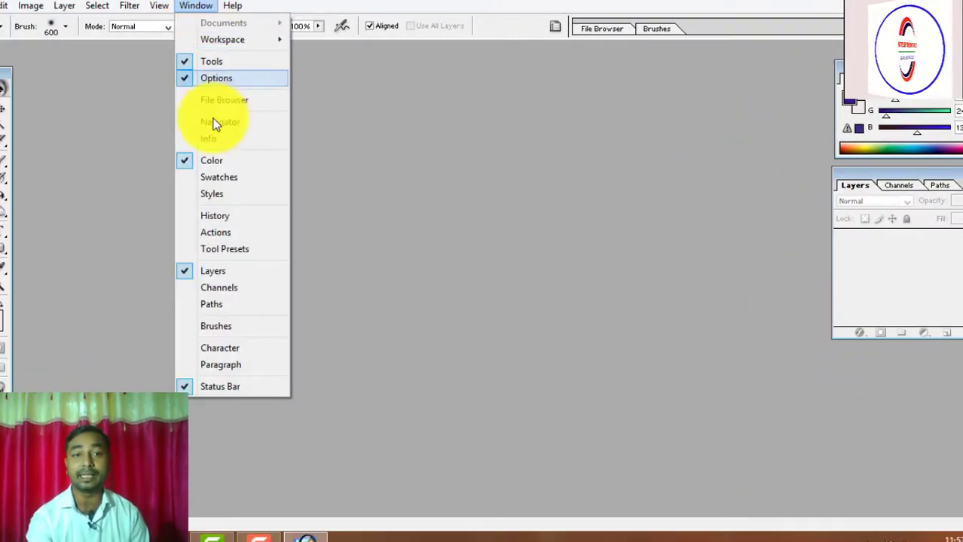
pyautogui.click(221, 272)
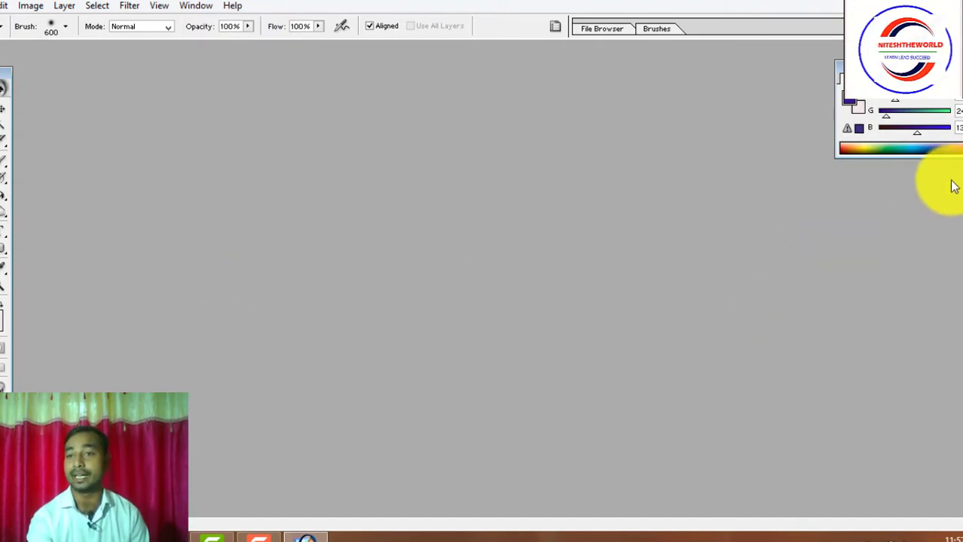
pyautogui.click(196, 6)
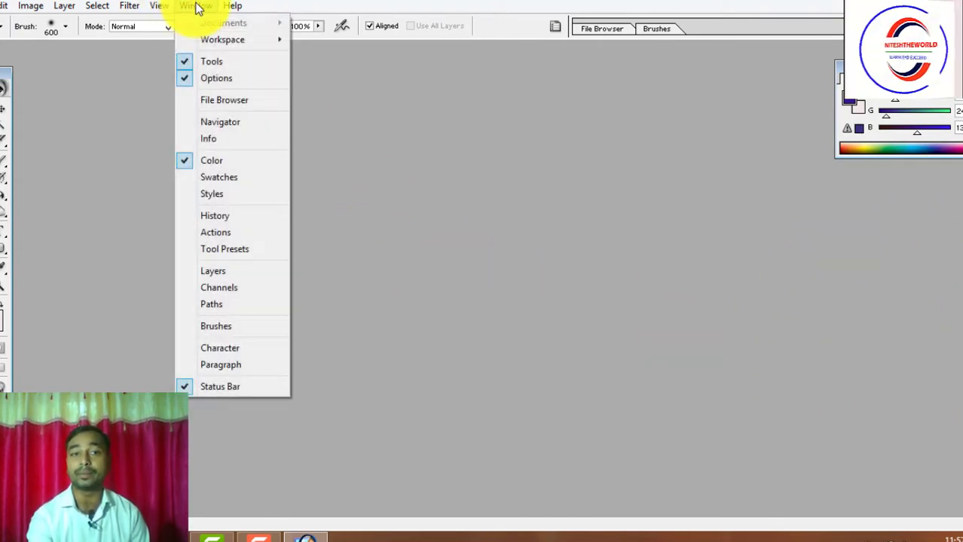
pyautogui.click(214, 273)
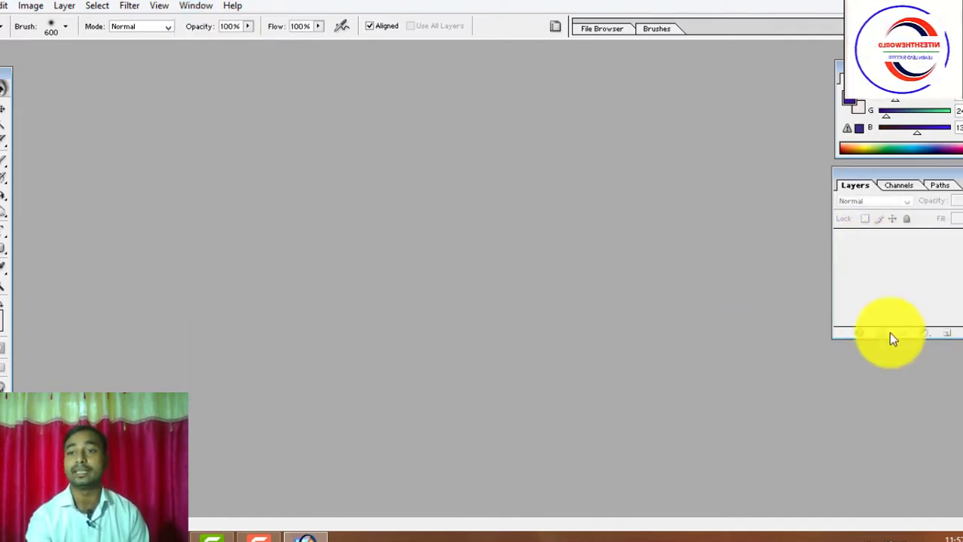
pyautogui.click(195, 6)
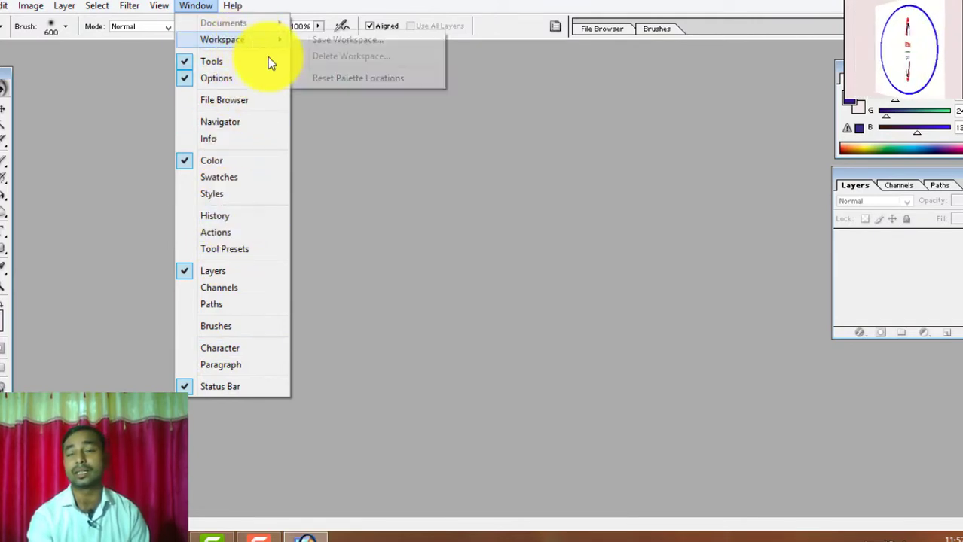
pyautogui.click(601, 443)
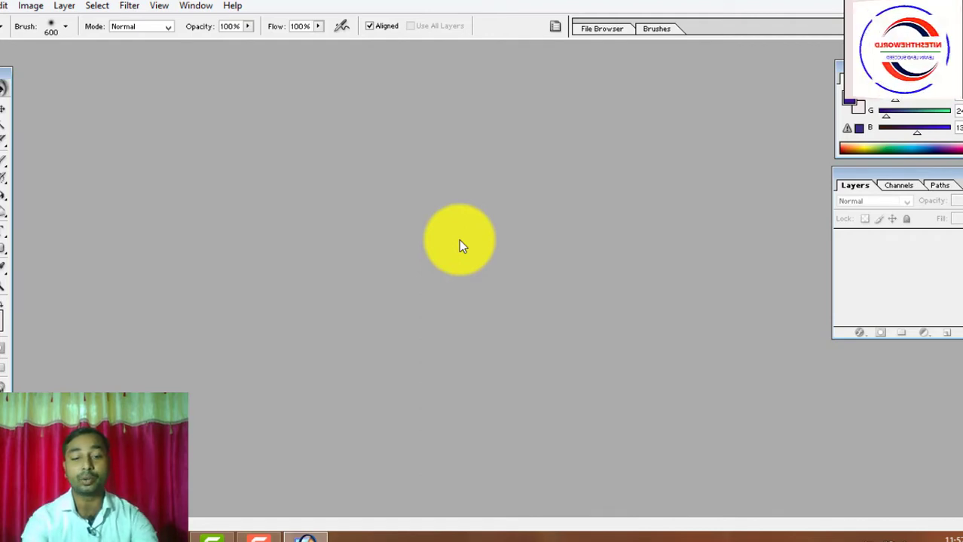
# Create a new 640 x 480 pixel, 72 pixels/inch RGB document with white contents, named with the author's full name.
pyautogui.hotkey('ctrl', 'n')
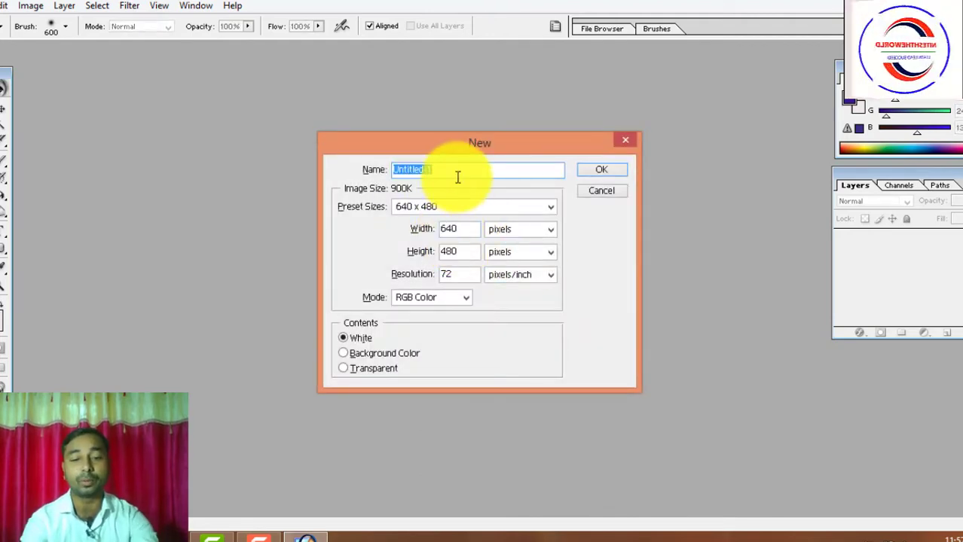
pyautogui.write('Nitesh ')
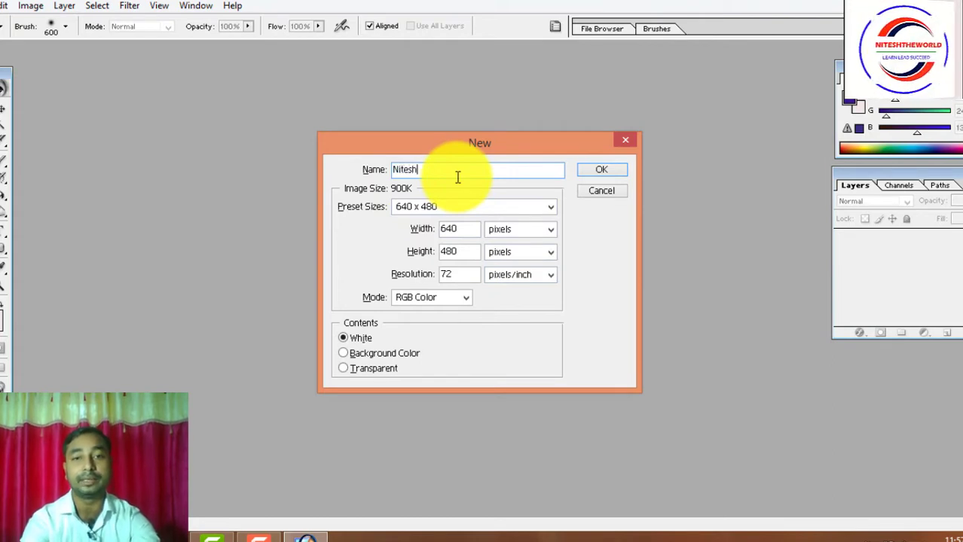
pyautogui.write('Madhukar')
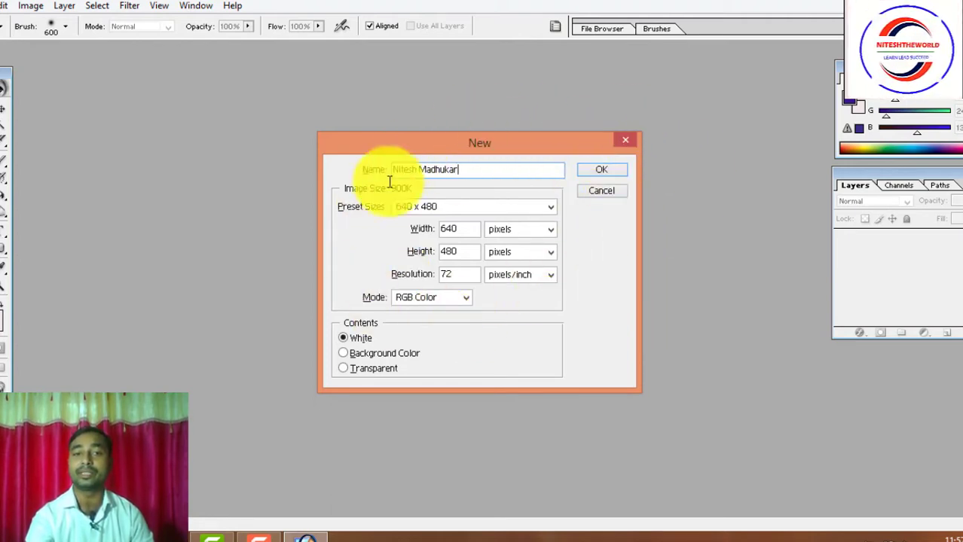
pyautogui.click(617, 173)
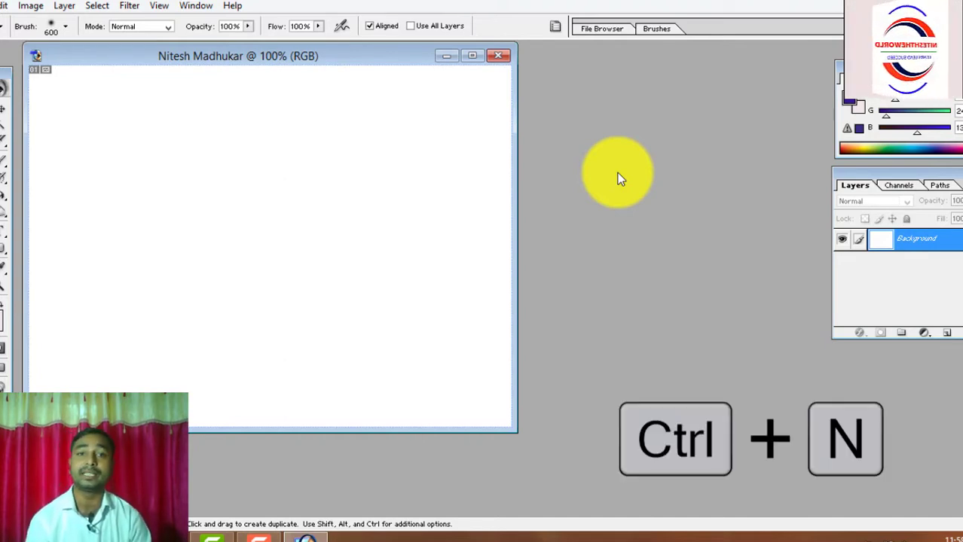
# Zoom in on the blank document up to 500% and back out to 100%.
pyautogui.click(3, 5)
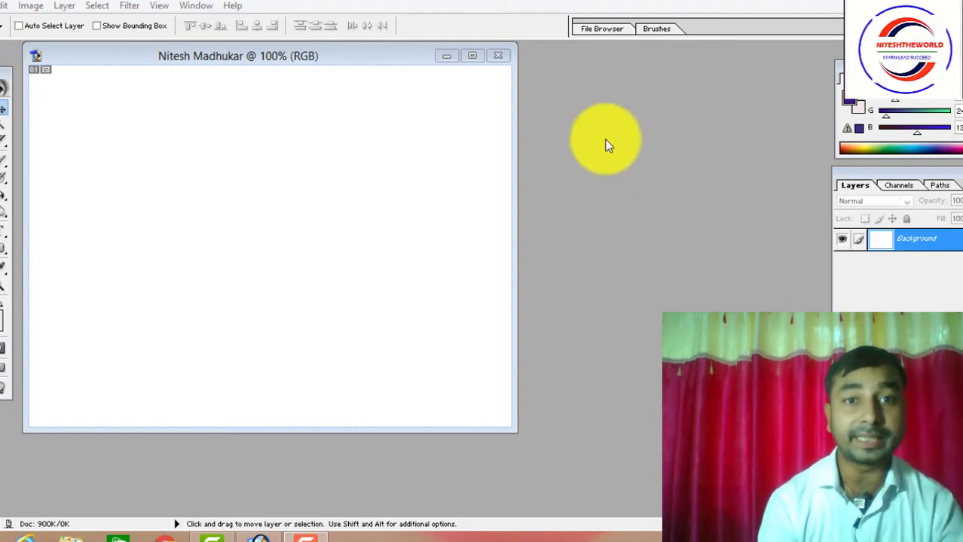
pyautogui.click(332, 63)
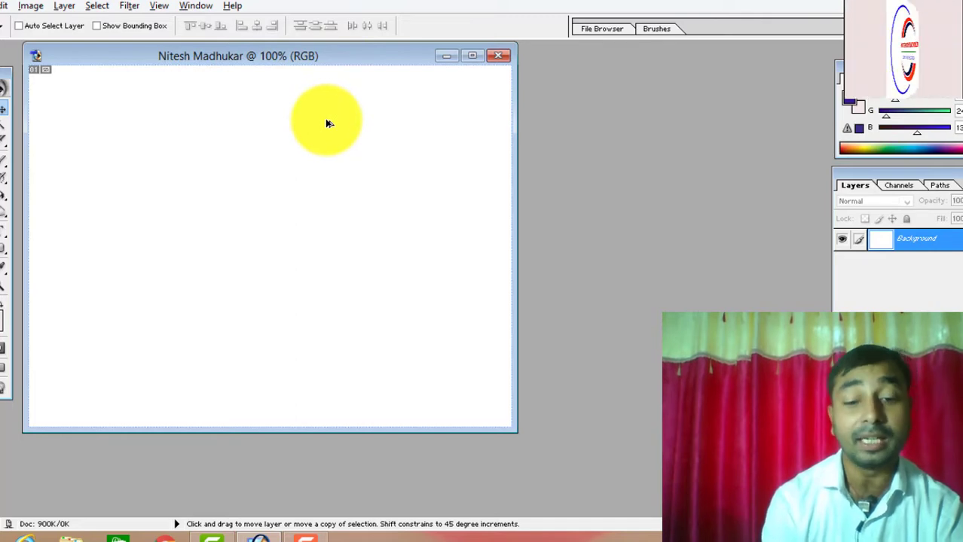
pyautogui.hotkey('ctrl', '+')
pyautogui.hotkey('ctrl', '+')
pyautogui.hotkey('ctrl', '-')
pyautogui.hotkey('ctrl', '-')
pyautogui.hotkey('ctrl', '-')
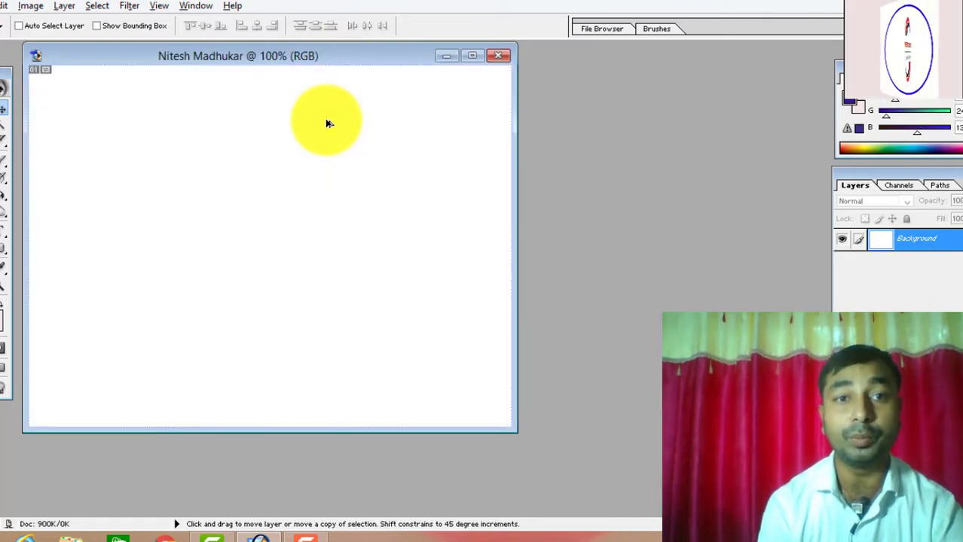
pyautogui.hotkey('ctrl', '+')
pyautogui.hotkey('ctrl', '+')
pyautogui.hotkey('ctrl', '-')
pyautogui.hotkey('ctrl', '-')
pyautogui.hotkey('ctrl', '-')
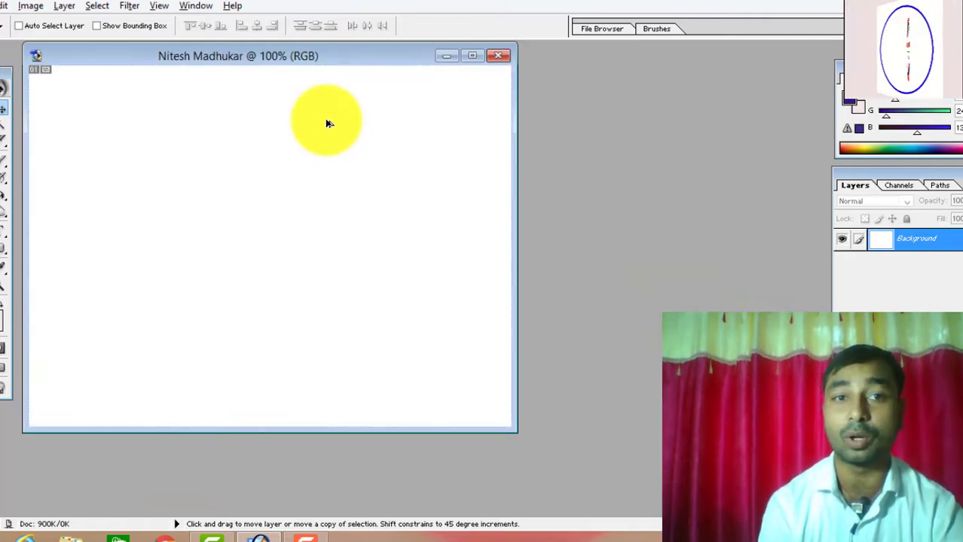
pyautogui.hotkey('ctrl', '+')
pyautogui.hotkey('ctrl', '+')
pyautogui.hotkey('ctrl', '+')
pyautogui.hotkey('ctrl', '-')
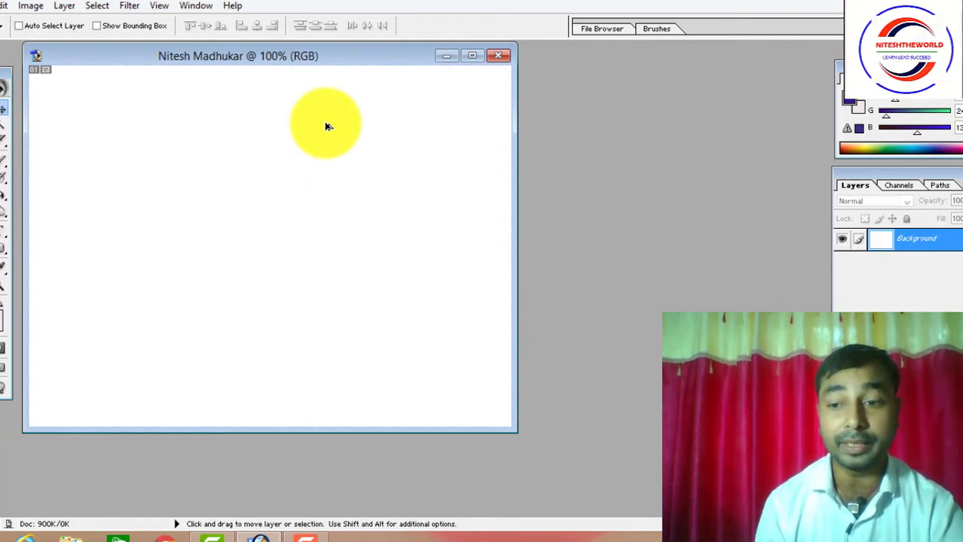
pyautogui.hotkey('ctrl', '+')
pyautogui.hotkey('ctrl', '+')
pyautogui.hotkey('ctrl', '+')
pyautogui.hotkey('ctrl', '+')
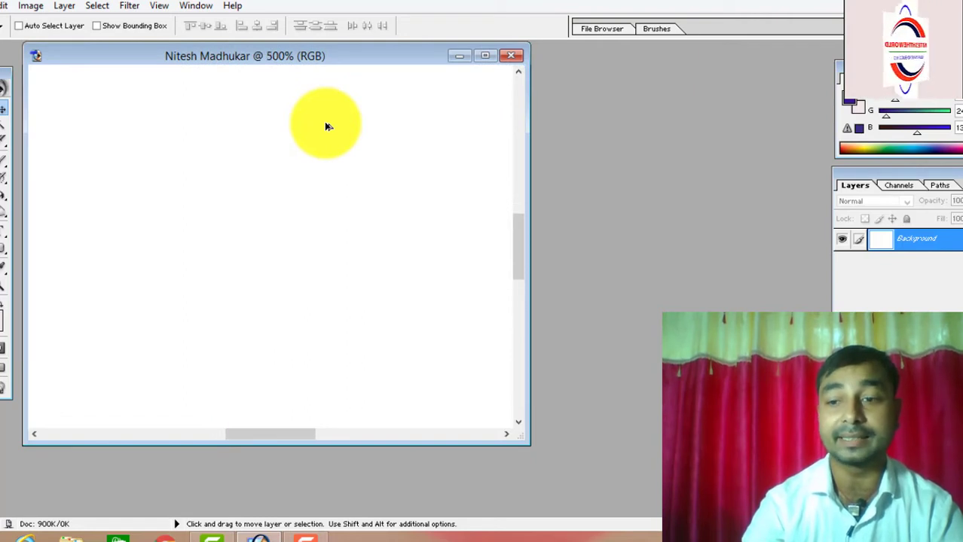
pyautogui.hotkey('ctrl', '-')
pyautogui.hotkey('ctrl', '-')
pyautogui.hotkey('ctrl', '-')
pyautogui.hotkey('ctrl', '-')
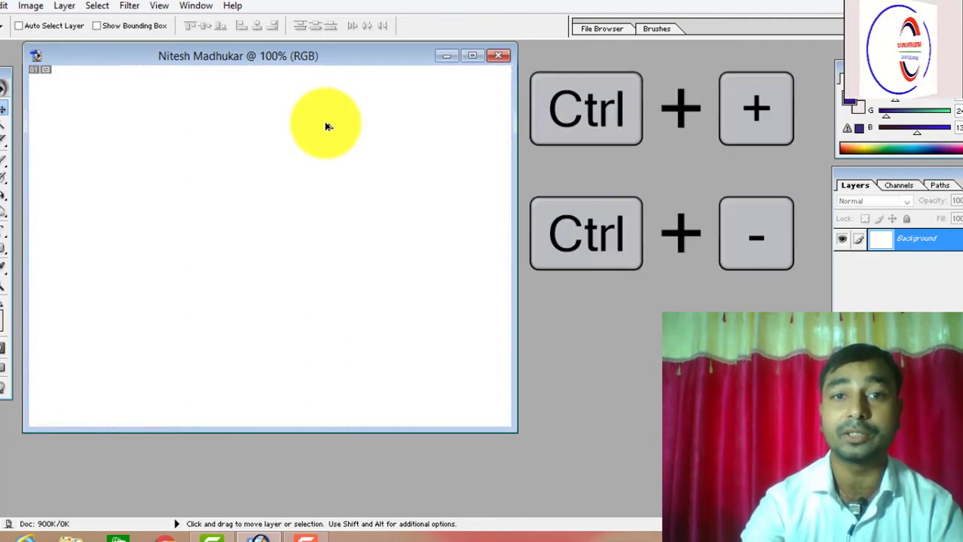
pyautogui.hotkey('ctrl', '-')
pyautogui.hotkey('ctrl', '+')
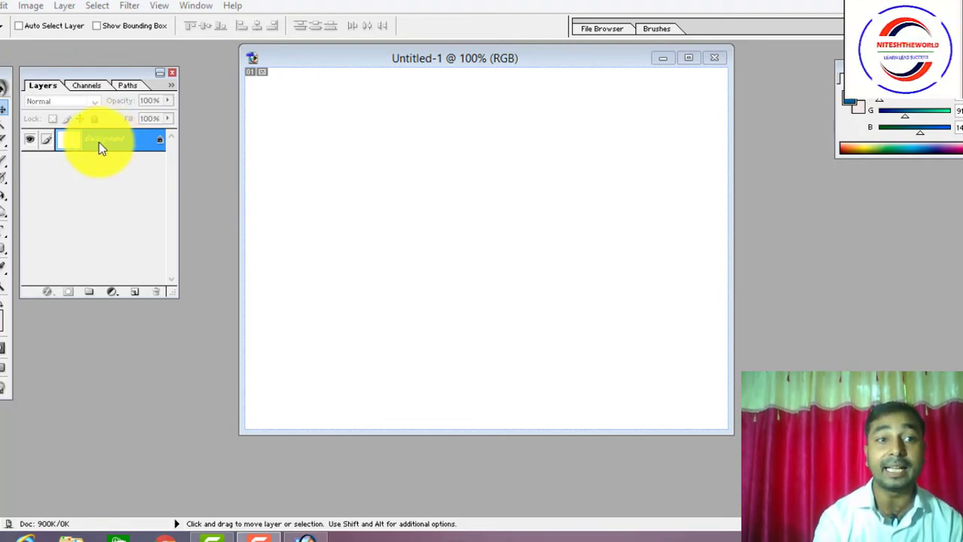
# Add three layers above the Background: a duplicate of it, a new empty layer and a copy of that empty layer.
pyautogui.click(80, 140)
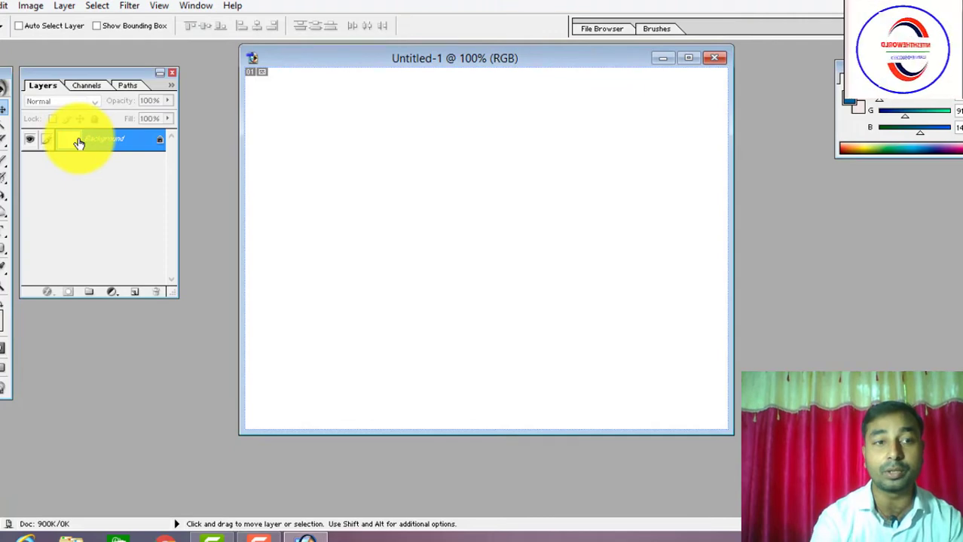
pyautogui.hotkey('ctrl', 'j')
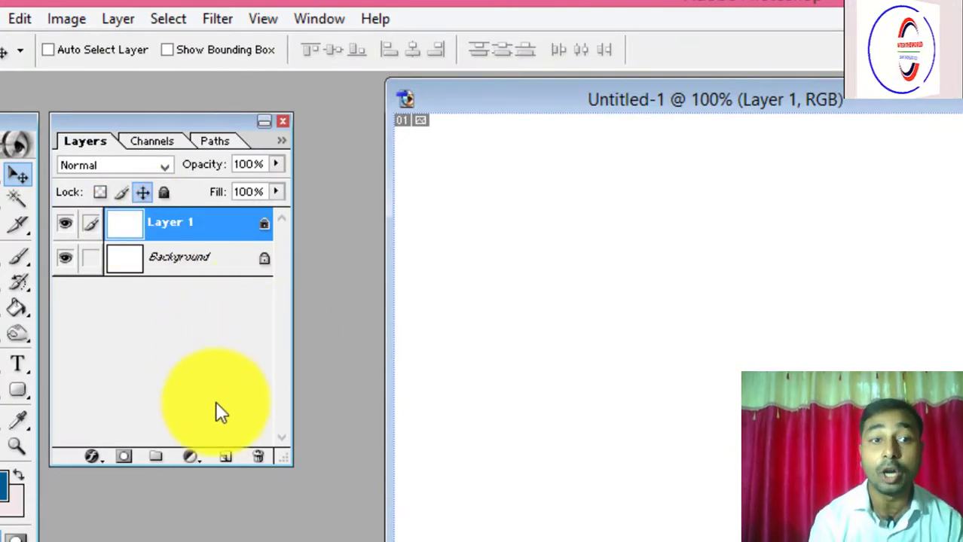
pyautogui.click(225, 460)
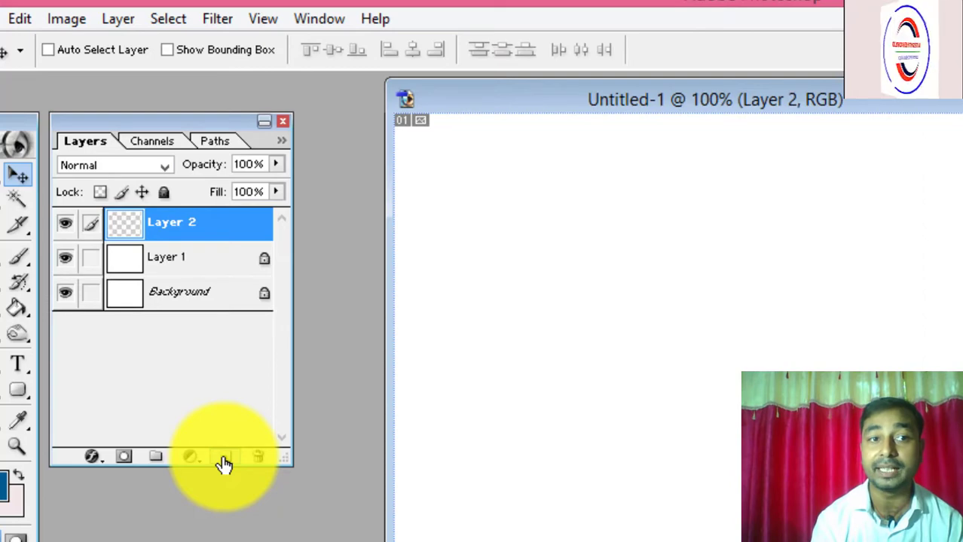
pyautogui.hotkey('ctrl', 'j')
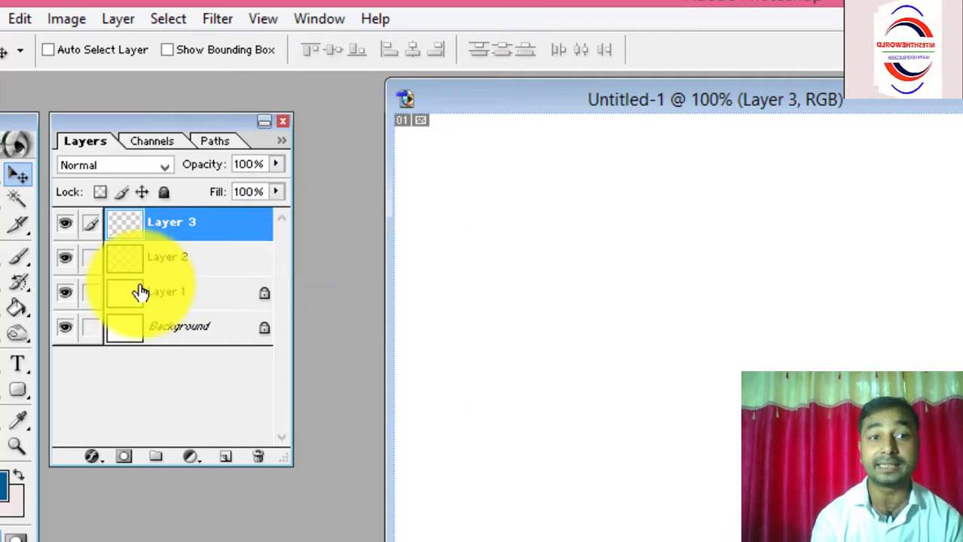
# Rename Layer 1, the duplicate directly above the Background, as Blue.
pyautogui.click(168, 298)
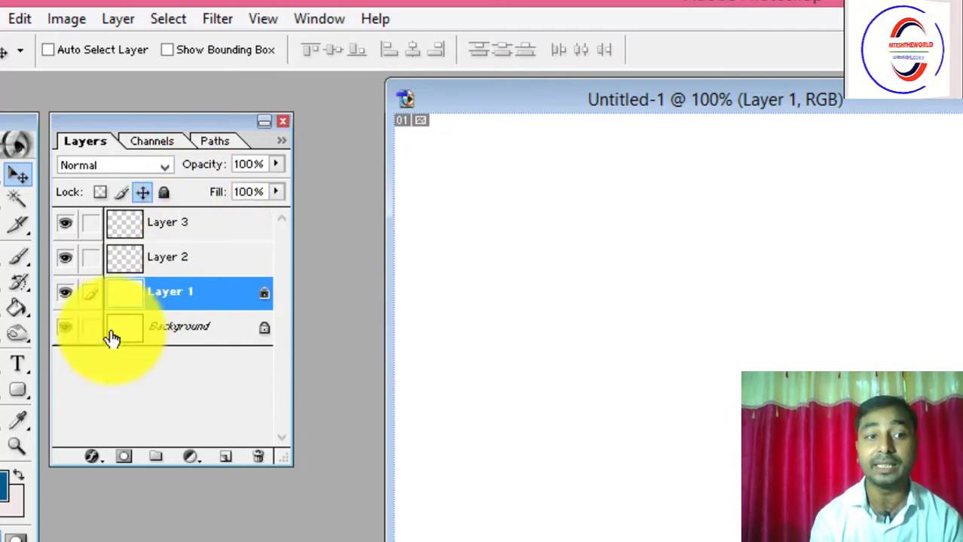
pyautogui.doubleClick(174, 296)
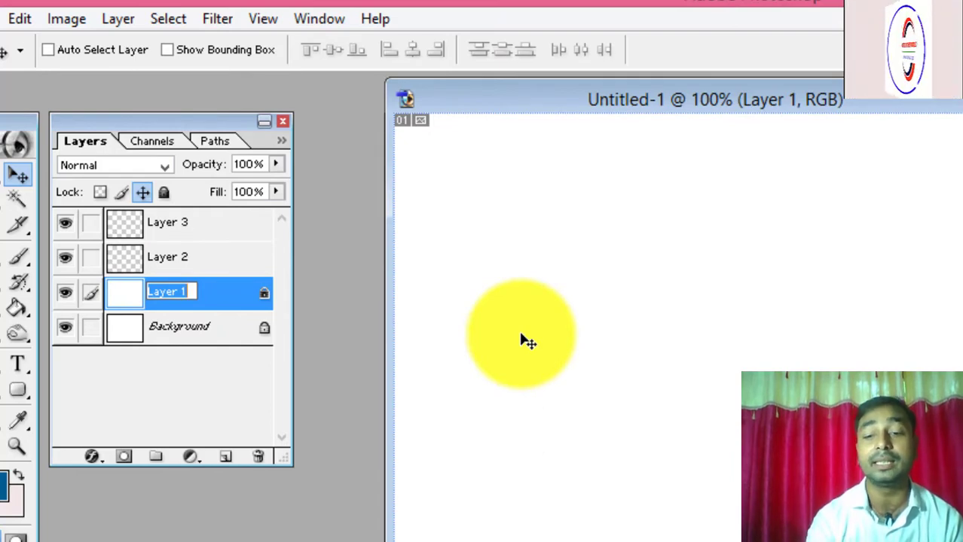
pyautogui.press('BackSpace')
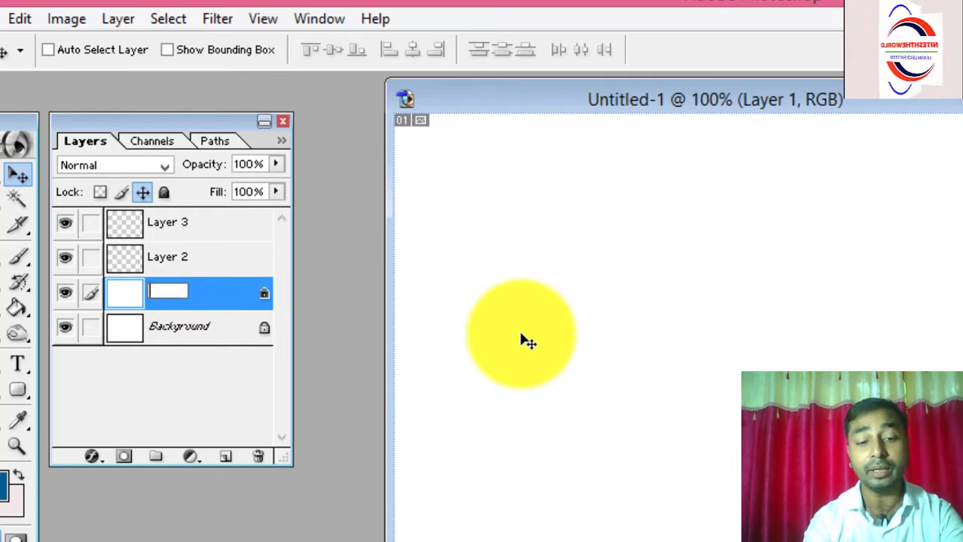
pyautogui.write('Blue')
pyautogui.press('Return')
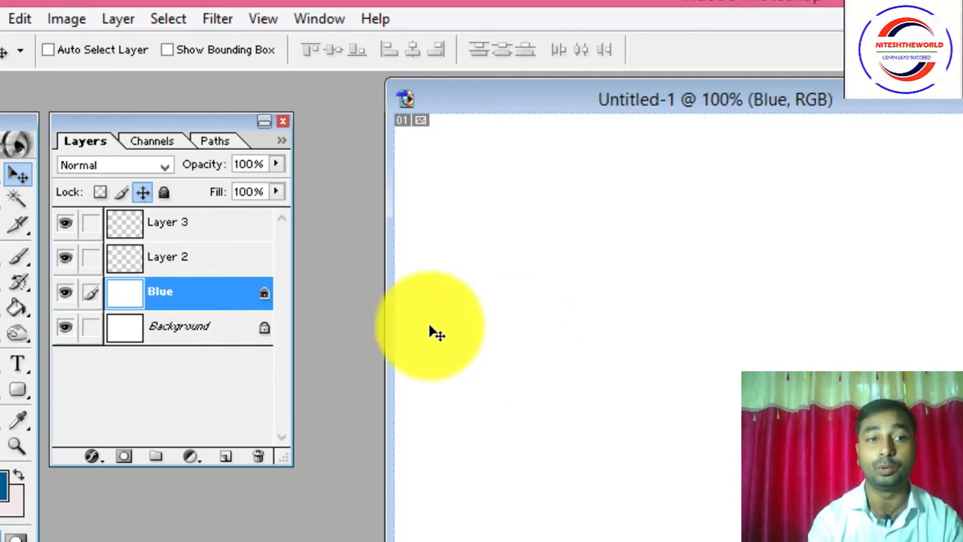
# Rename Layer 2 as Green and Layer 3 as Red.
pyautogui.doubleClick(186, 260)
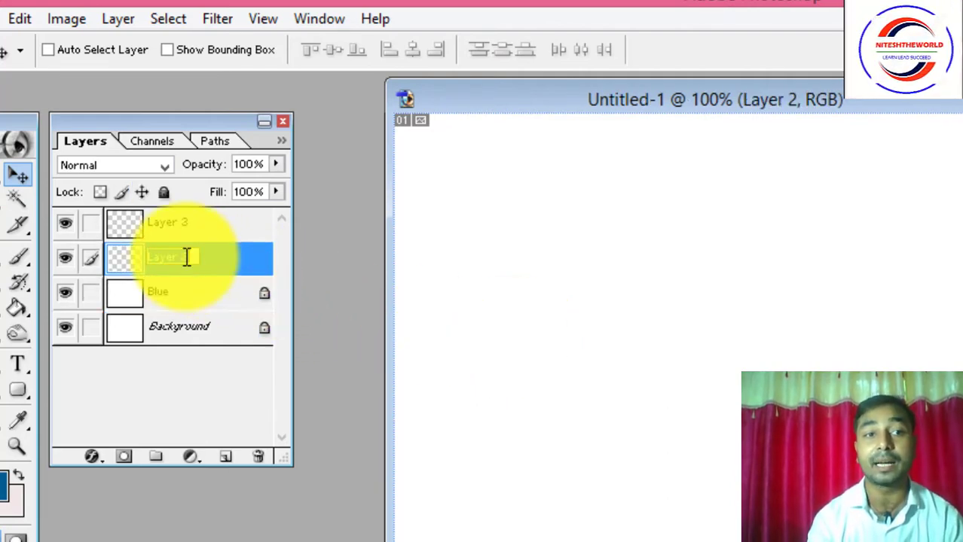
pyautogui.write('Green')
pyautogui.press('Return')
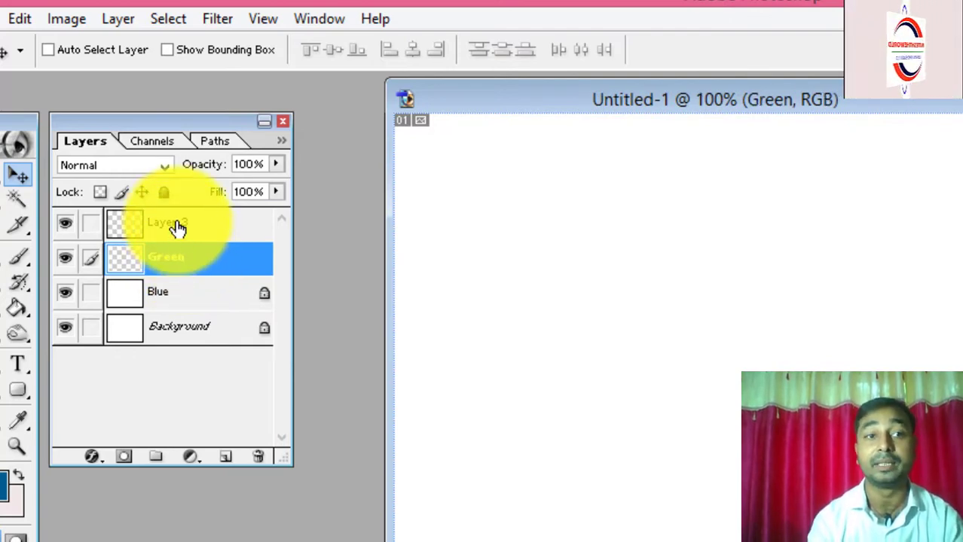
pyautogui.doubleClick(178, 223)
pyautogui.write('Red')
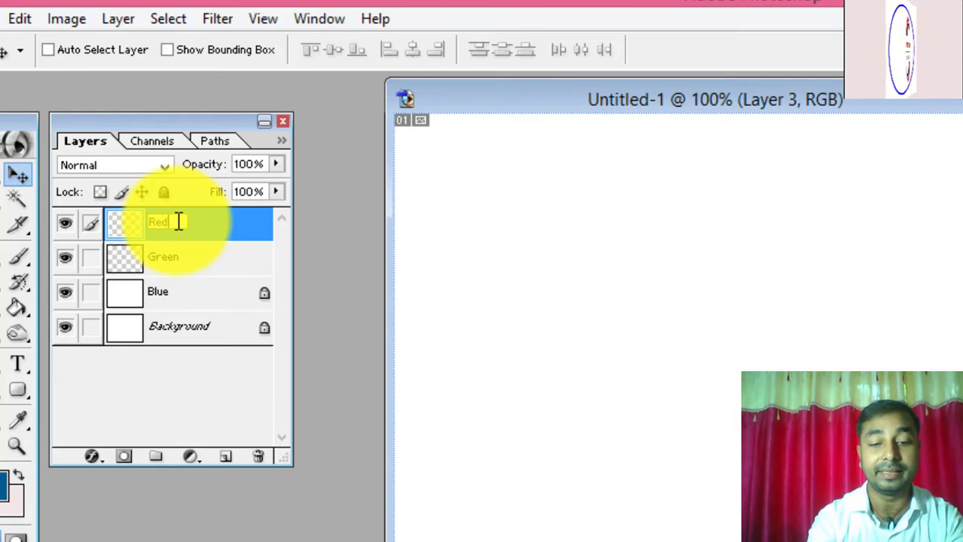
pyautogui.press('Return')
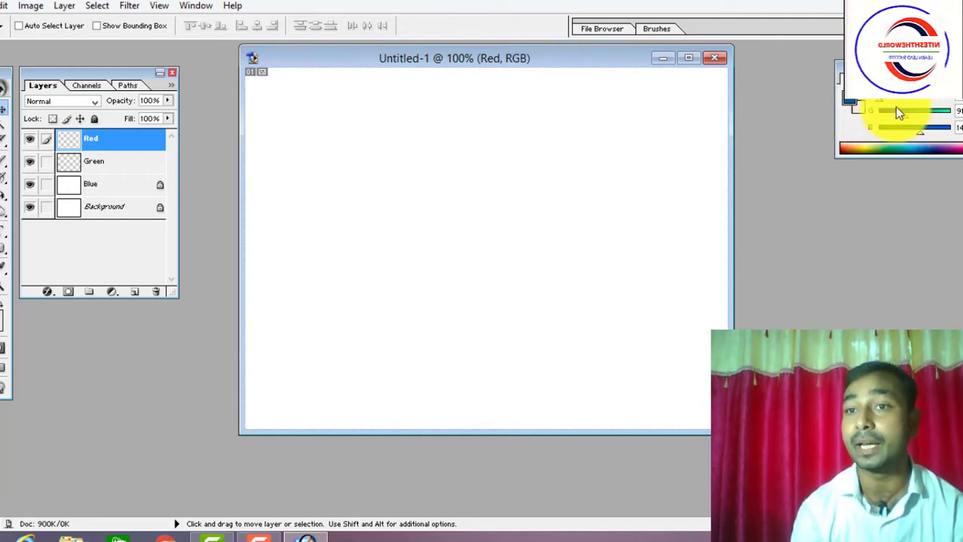
# Set the foreground color to a bright, saturated red with a hue of 357°.
pyautogui.moveTo(881, 101)
pyautogui.mouseDown()
pyautogui.moveTo(921, 100)
pyautogui.moveTo(914, 117)
pyautogui.moveTo(934, 132)
pyautogui.moveTo(892, 132)
pyautogui.mouseUp()
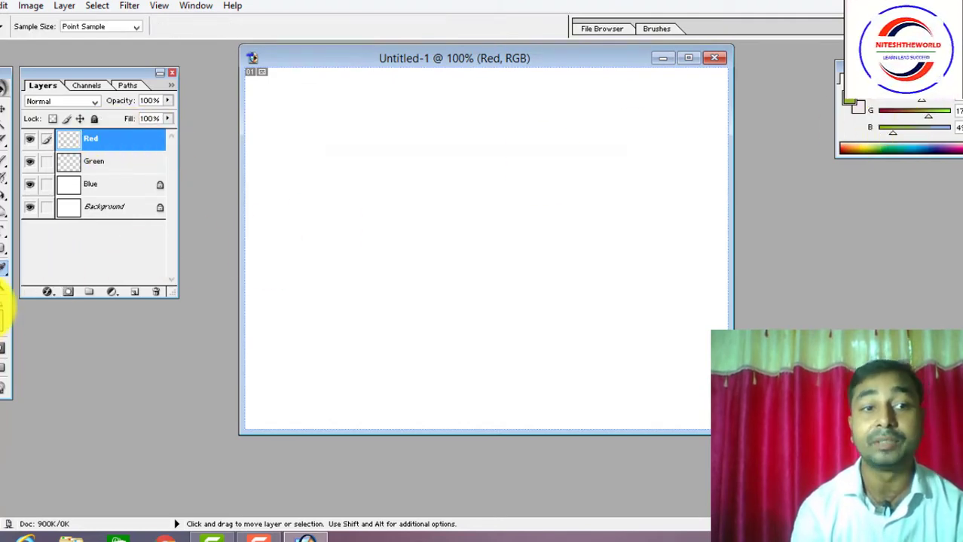
pyautogui.click(4, 316)
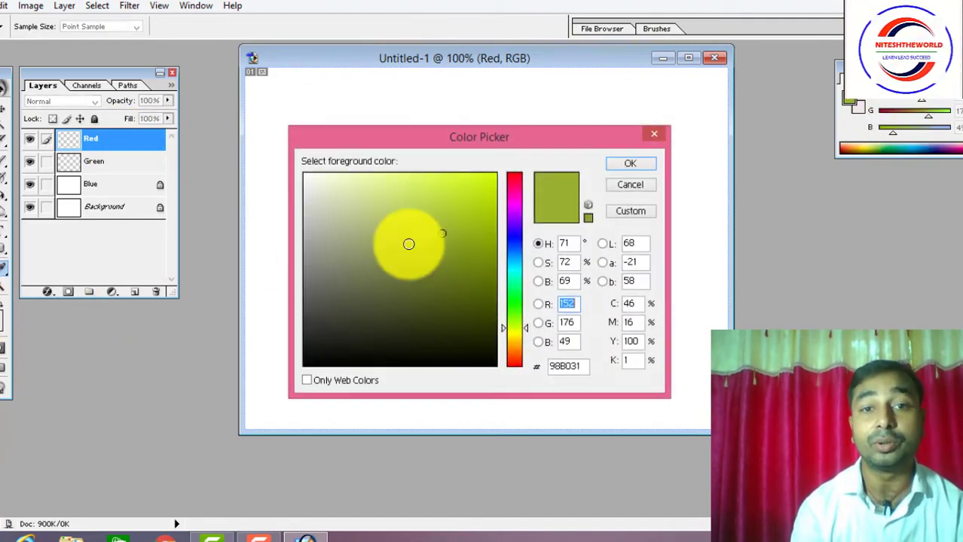
pyautogui.click(514, 179)
pyautogui.click(517, 175)
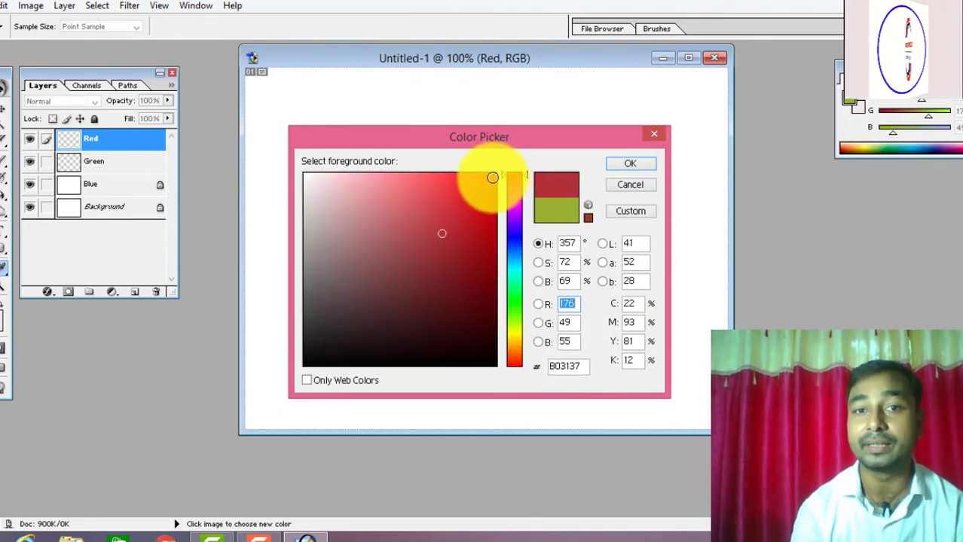
pyautogui.click(492, 177)
pyautogui.click(645, 163)
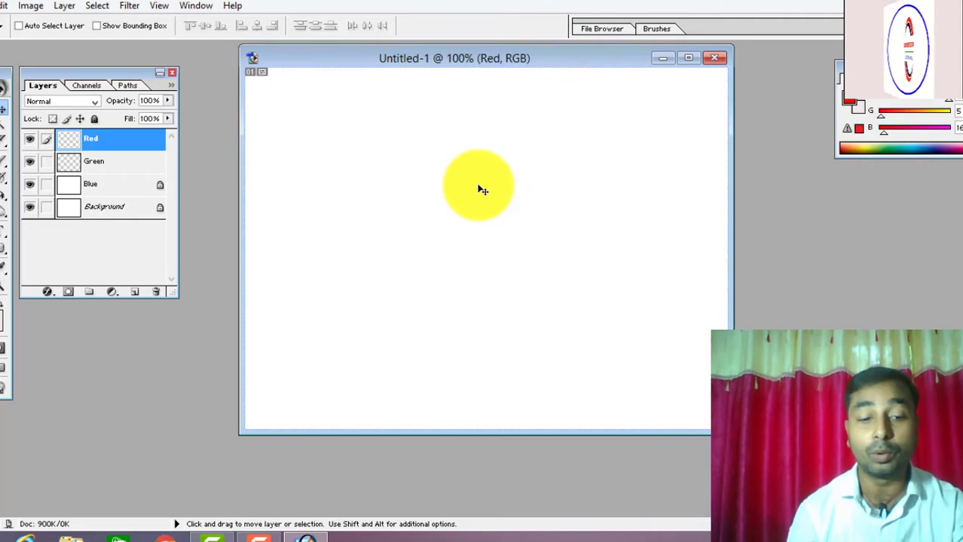
# Fill the Red layer with the red foreground color and the Green layer with green #07D124.
pyautogui.press('alt')
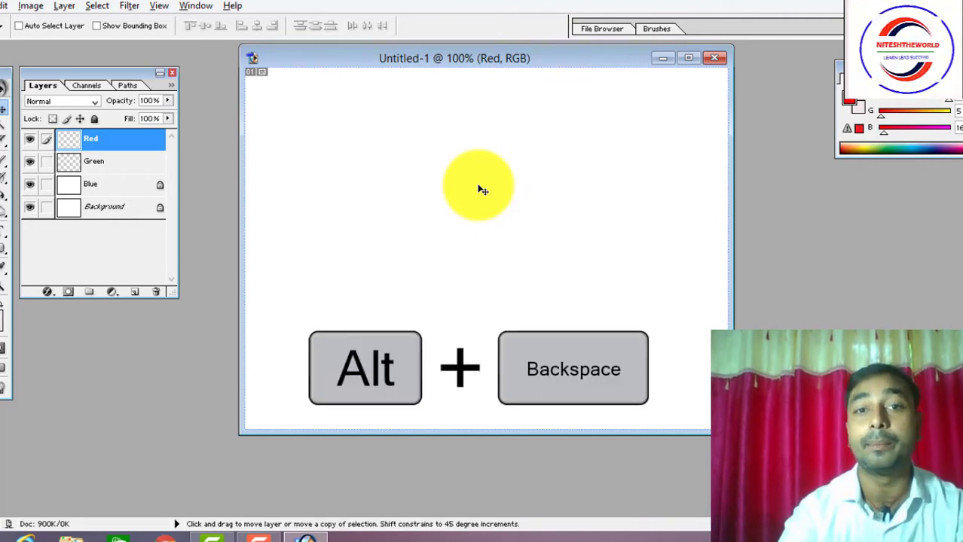
pyautogui.hotkey('alt', 'BackSpace')
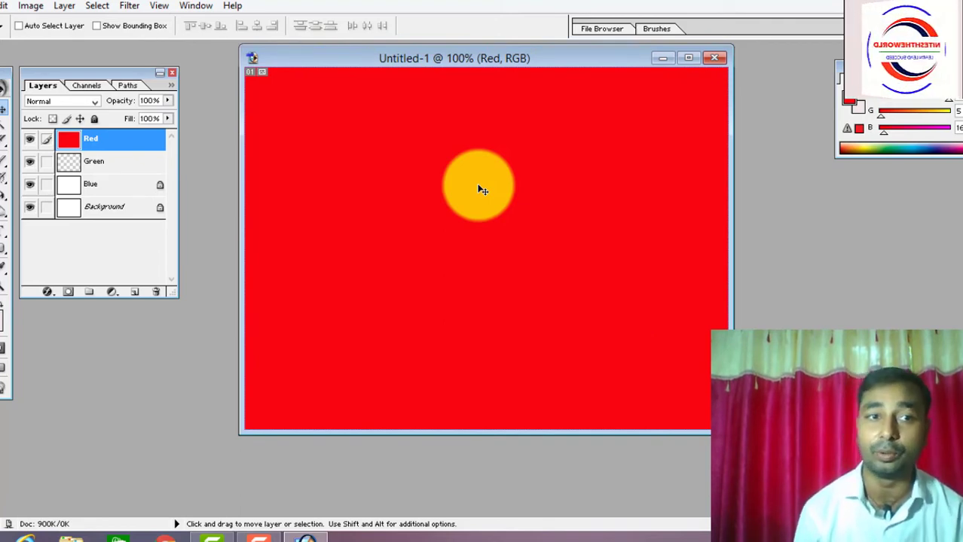
pyautogui.click(84, 162)
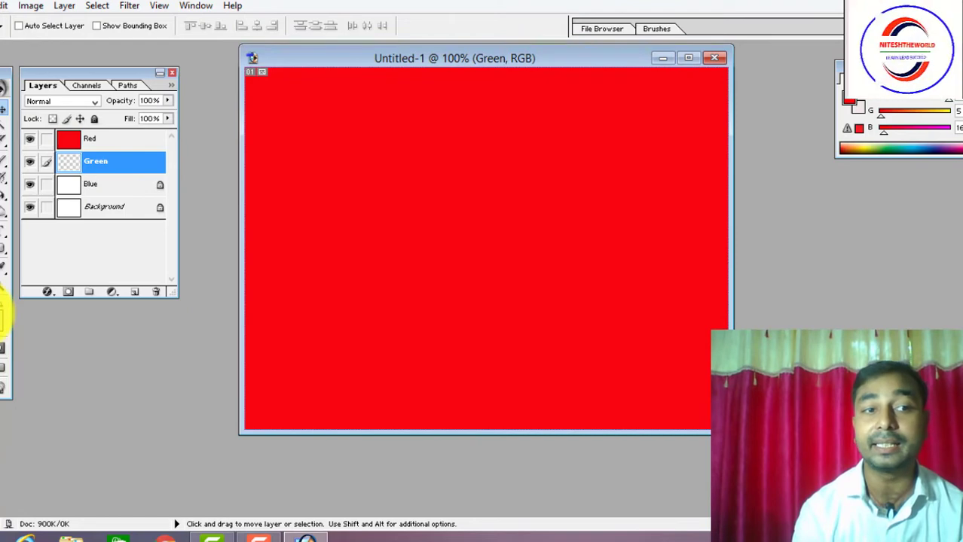
pyautogui.click(3, 316)
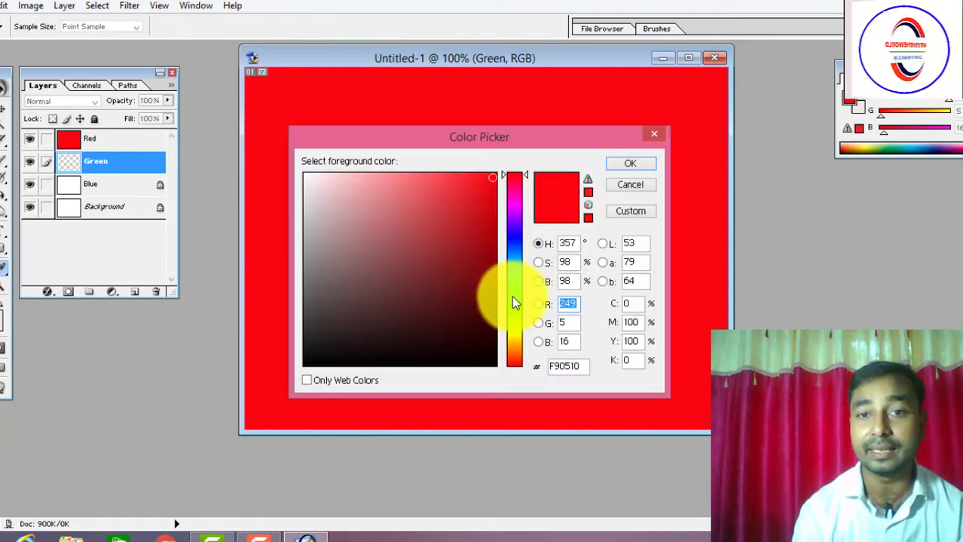
pyautogui.click(512, 296)
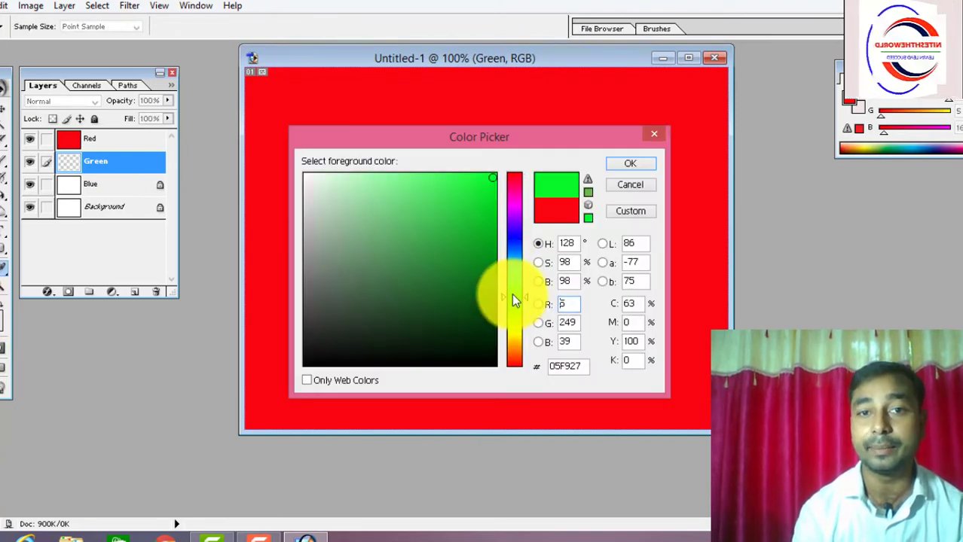
pyautogui.click(489, 208)
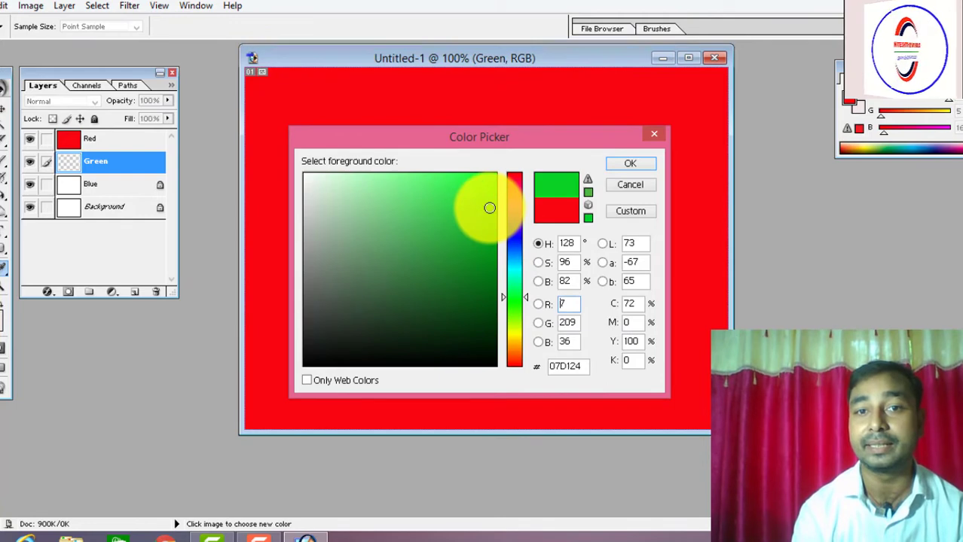
pyautogui.click(632, 164)
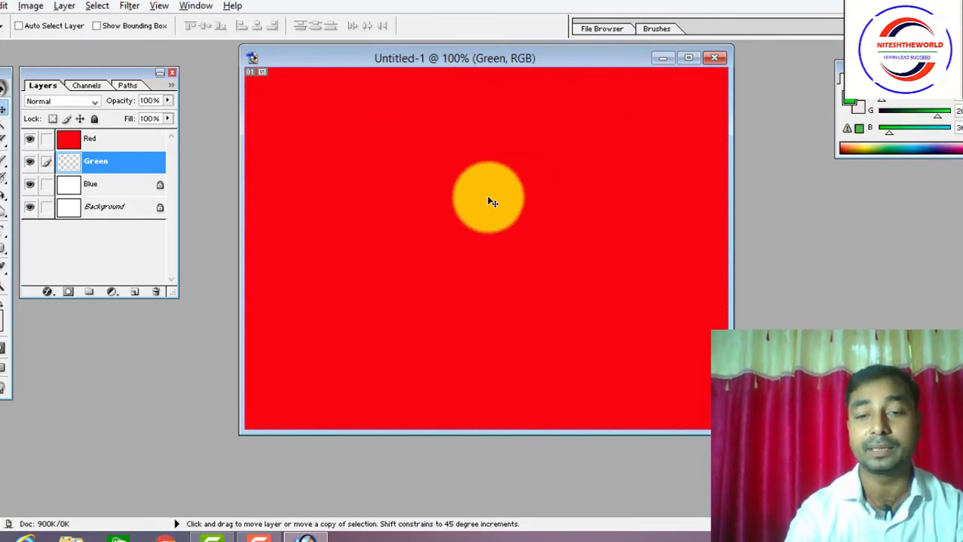
pyautogui.hotkey('alt', 'BackSpace')
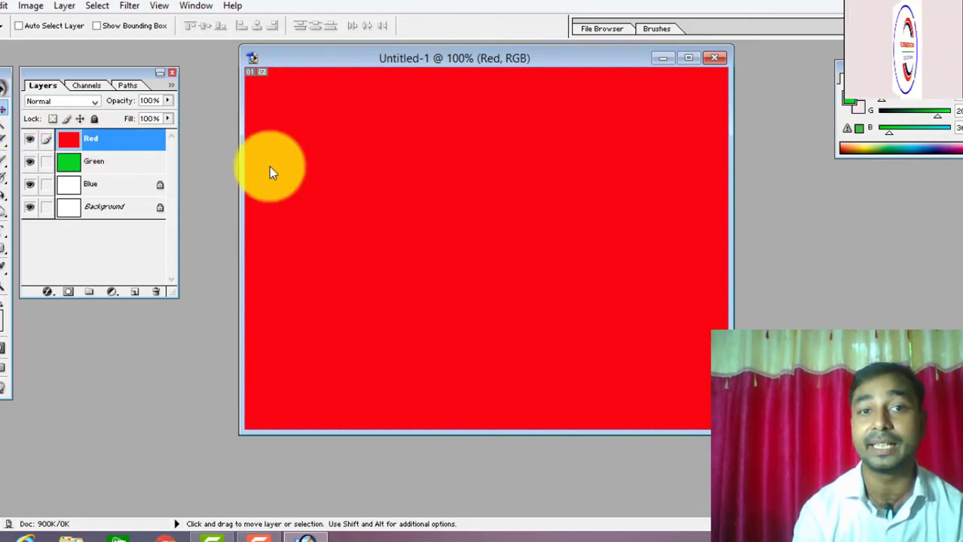
# Fill the Blue layer with a bright blue foreground color, #170CEF.
pyautogui.moveTo(400, 183)
pyautogui.mouseDown()
pyautogui.moveTo(486, 247)
pyautogui.moveTo(398, 183)
pyautogui.mouseUp()
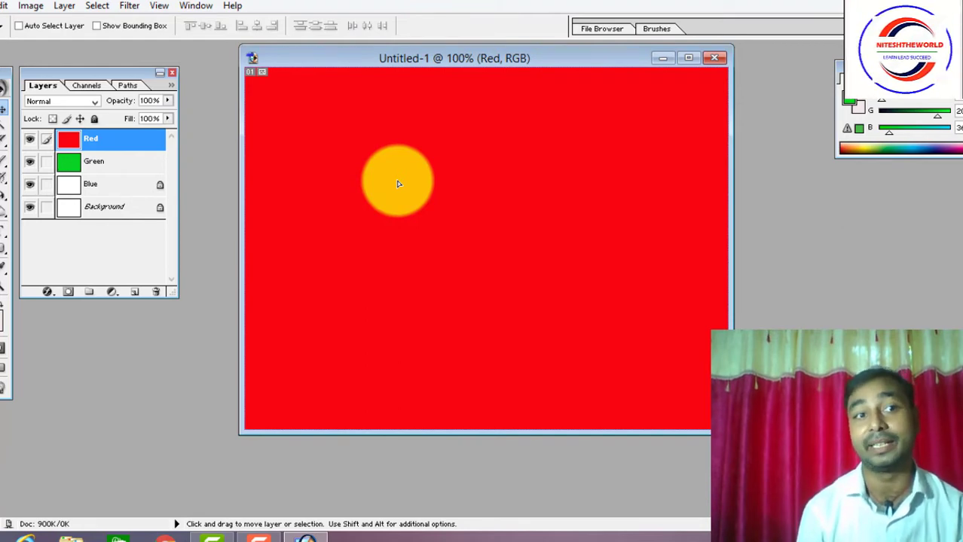
pyautogui.click(93, 193)
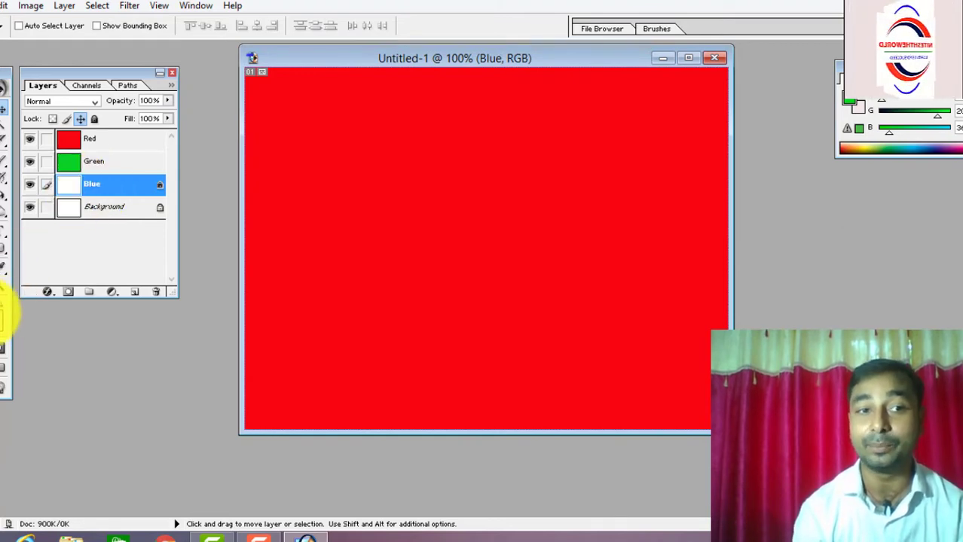
pyautogui.click(3, 313)
pyautogui.click(514, 236)
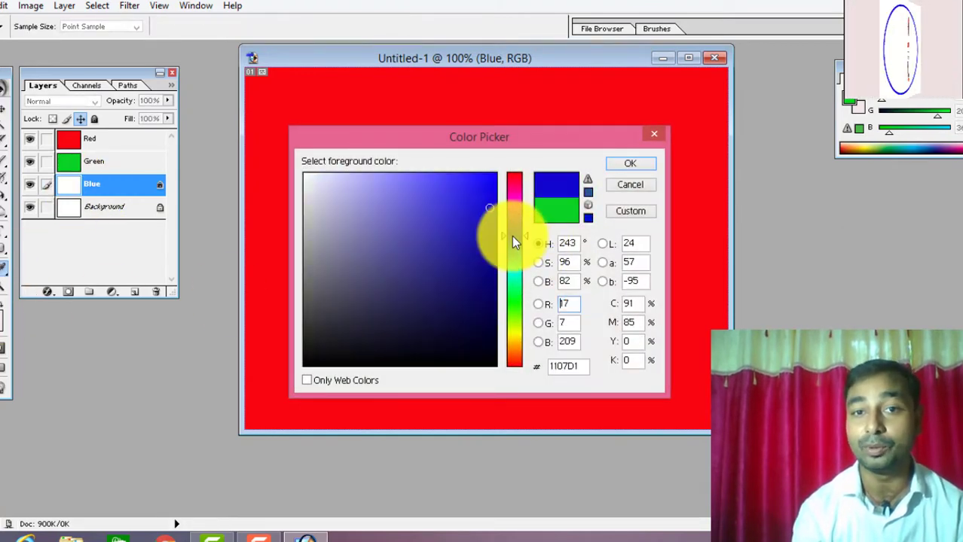
pyautogui.click(487, 184)
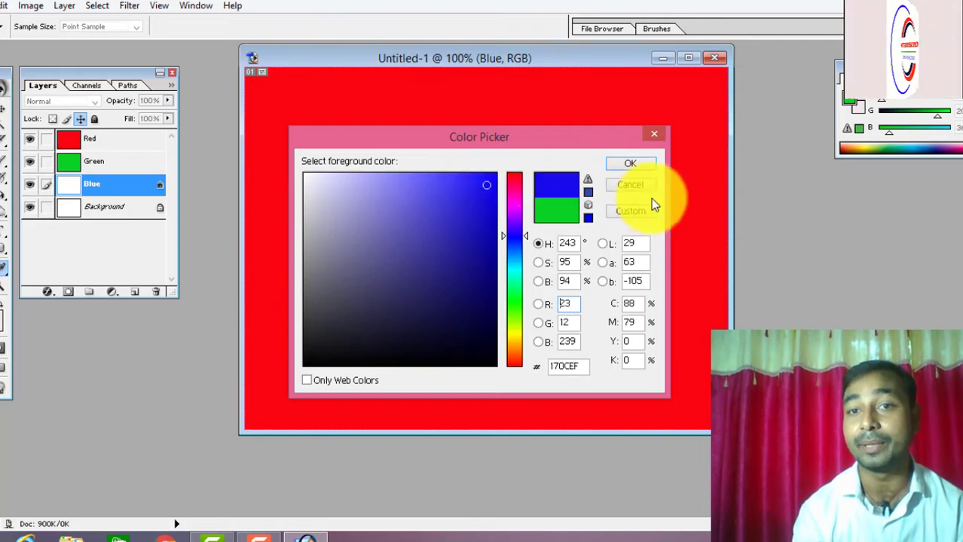
pyautogui.click(633, 165)
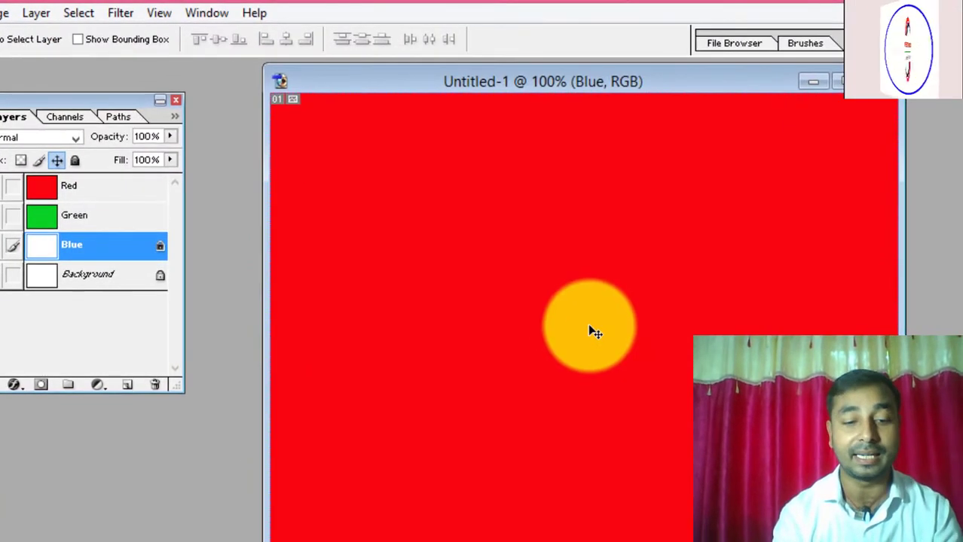
pyautogui.hotkey('alt', 'BackSpace')
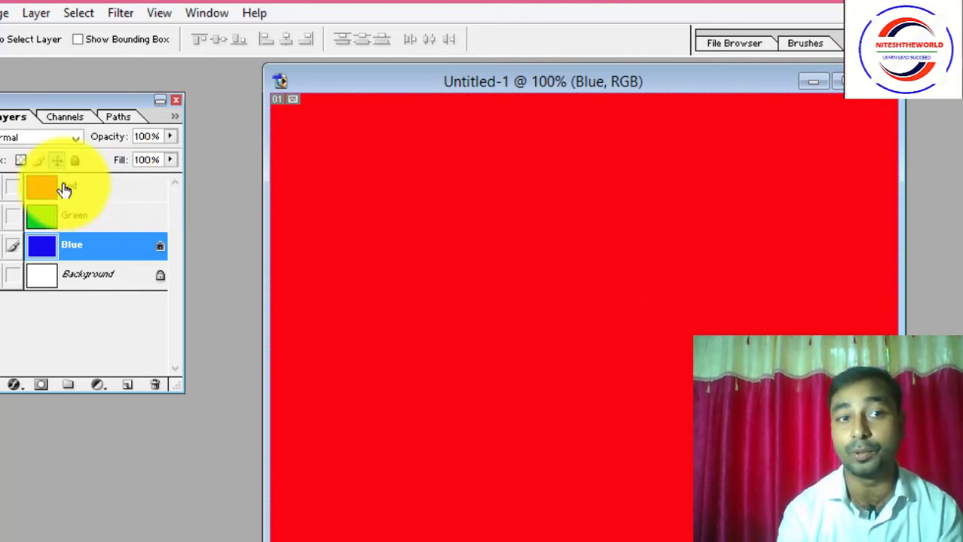
# Reorder the layers as Green, Blue and Red above the Background, and try to move the Blue layer on the canvas.
pyautogui.moveTo(79, 243); pyautogui.dragTo(78, 186)
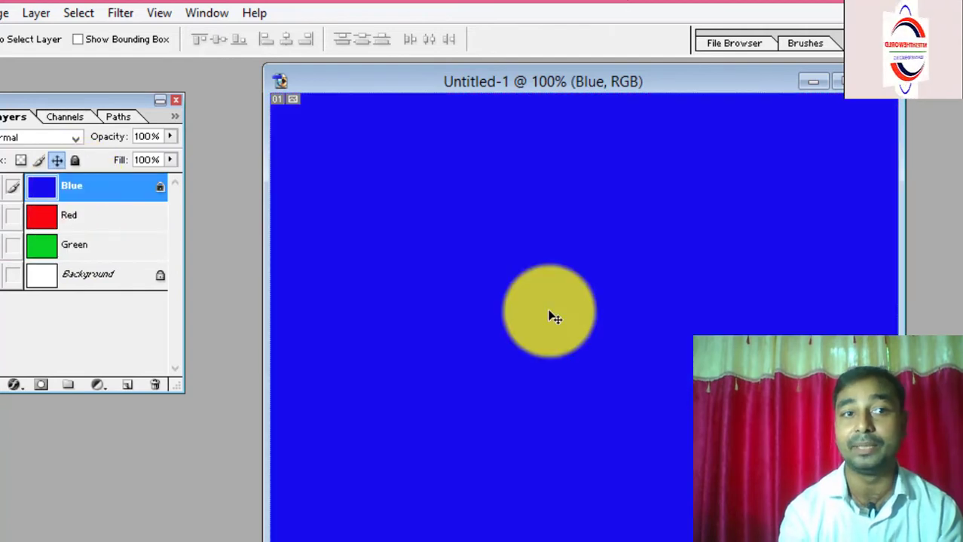
pyautogui.moveTo(81, 245); pyautogui.dragTo(88, 187)
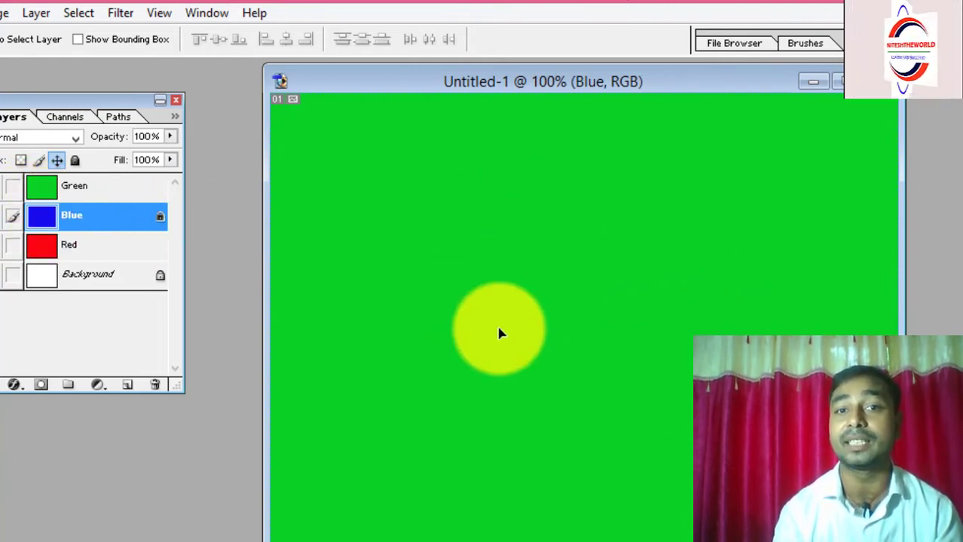
pyautogui.click(587, 224)
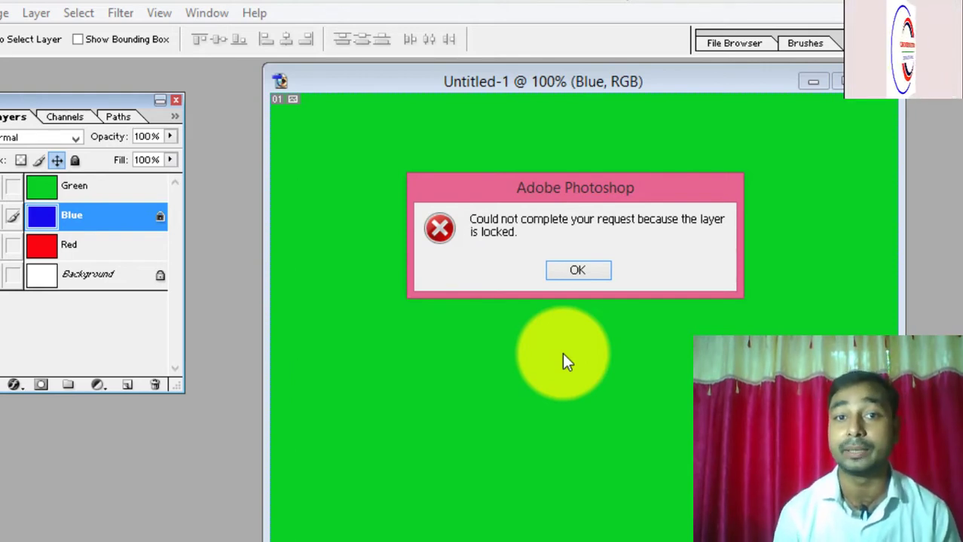
pyautogui.click(566, 270)
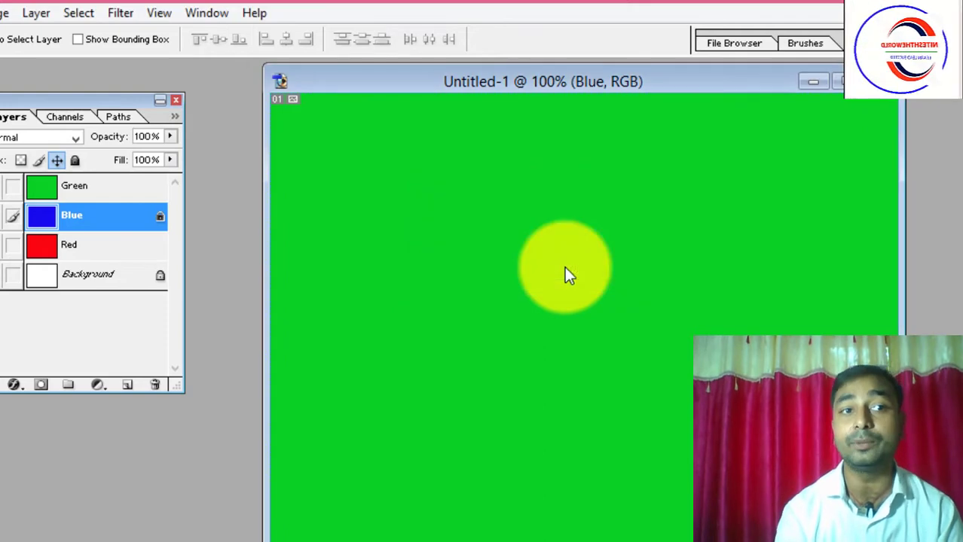
# Move the Green layer's content down and to the right to expose an L-shaped band of the blue layer beneath.
pyautogui.click(15, 187)
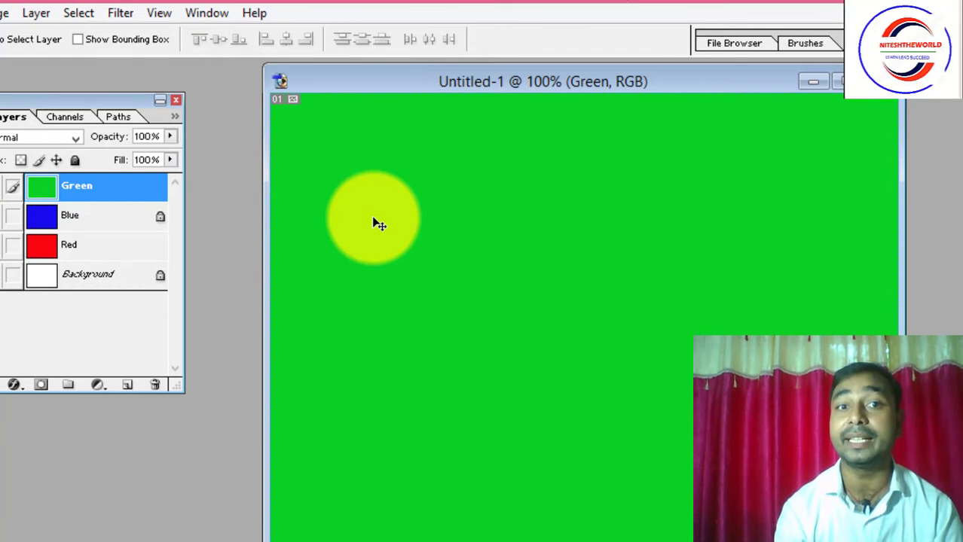
pyautogui.moveTo(373, 218); pyautogui.dragTo(522, 318)
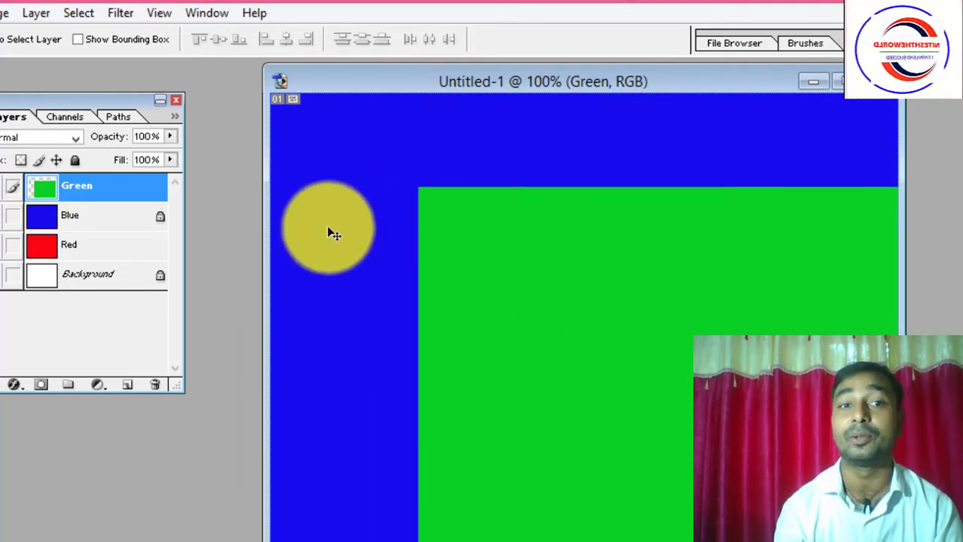
pyautogui.moveTo(320, 202)
pyautogui.mouseDown()
pyautogui.moveTo(337, 239)
pyautogui.moveTo(329, 213)
pyautogui.moveTo(365, 211)
pyautogui.moveTo(305, 231)
pyautogui.moveTo(315, 218)
pyautogui.mouseUp()
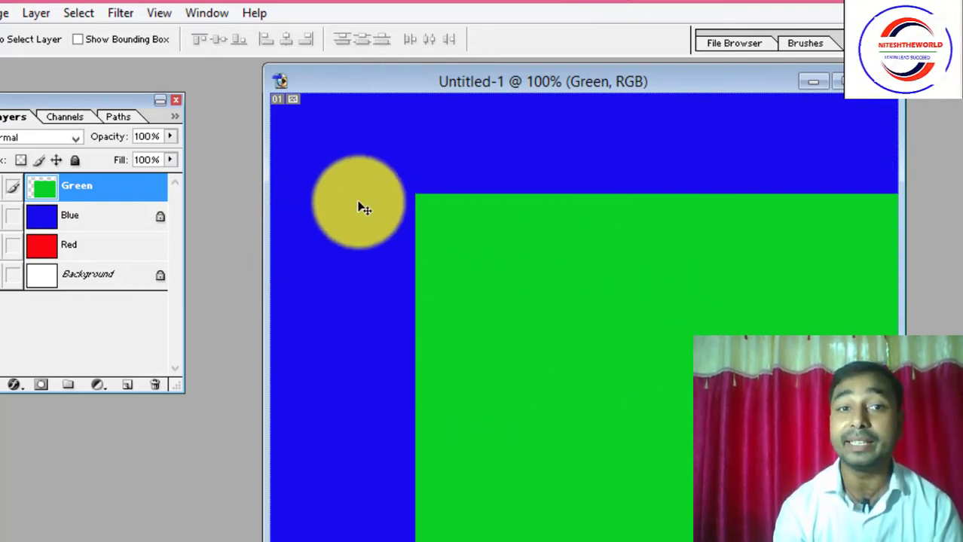
pyautogui.moveTo(329, 184); pyautogui.dragTo(385, 219)
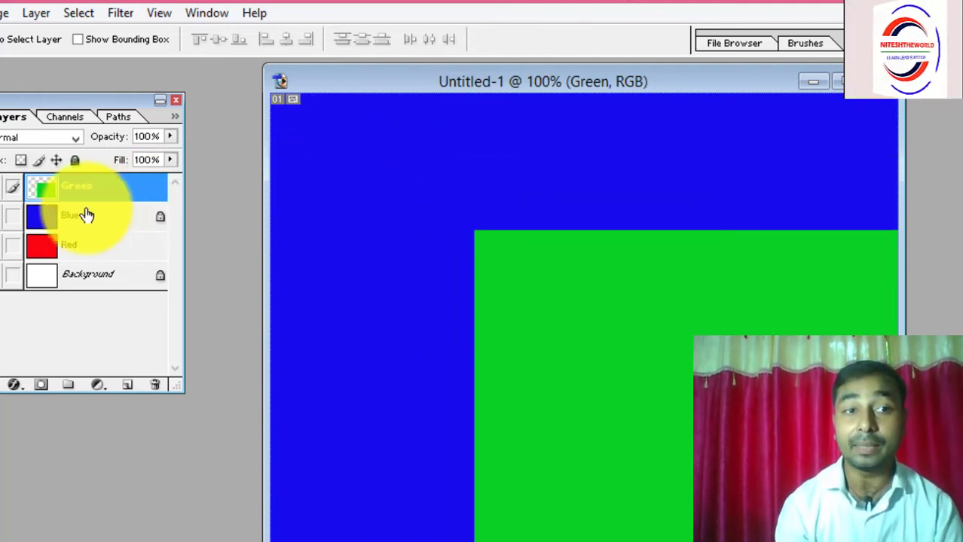
# Link the Blue layer to the Green layer and try to move the two together.
pyautogui.click(13, 217)
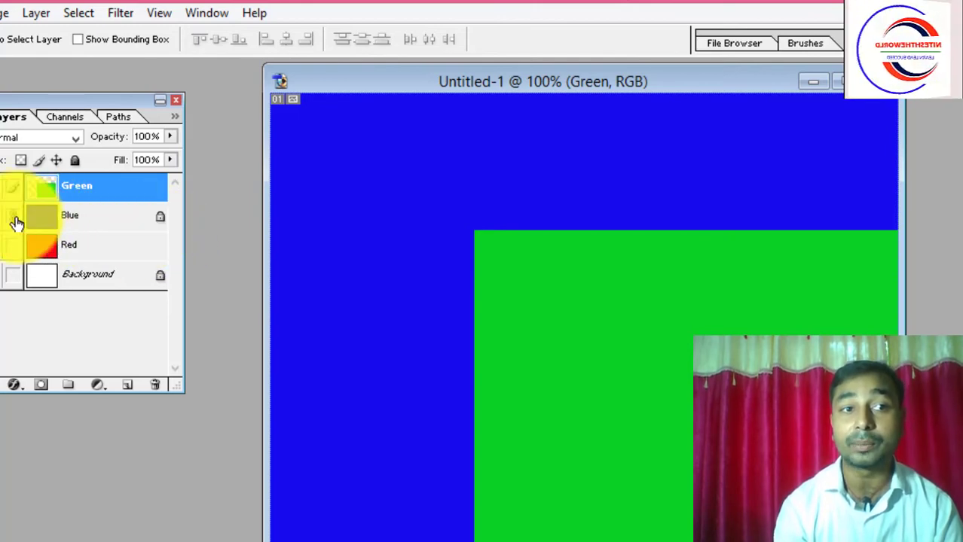
pyautogui.click(412, 282)
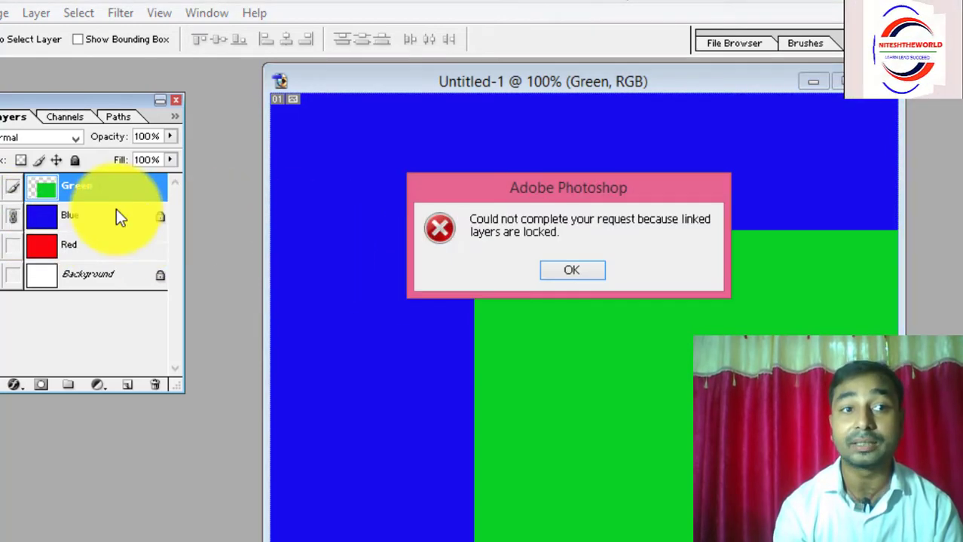
pyautogui.click(557, 269)
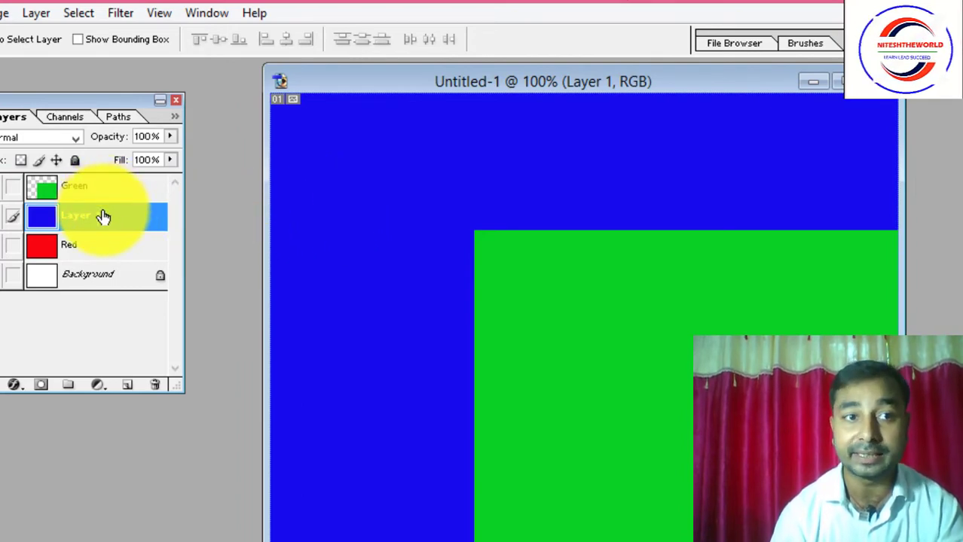
# Offset the blue Layer 1 and, by a smaller amount, the Red layer down and to the right to stagger the color blocks.
pyautogui.moveTo(301, 213); pyautogui.dragTo(383, 261)
pyautogui.moveTo(554, 331)
pyautogui.mouseDown()
pyautogui.moveTo(632, 384)
pyautogui.moveTo(547, 336)
pyautogui.moveTo(537, 346)
pyautogui.moveTo(546, 348)
pyautogui.mouseUp()
pyautogui.moveTo(299, 172)
pyautogui.mouseDown()
pyautogui.moveTo(318, 189)
pyautogui.moveTo(307, 175)
pyautogui.mouseUp()
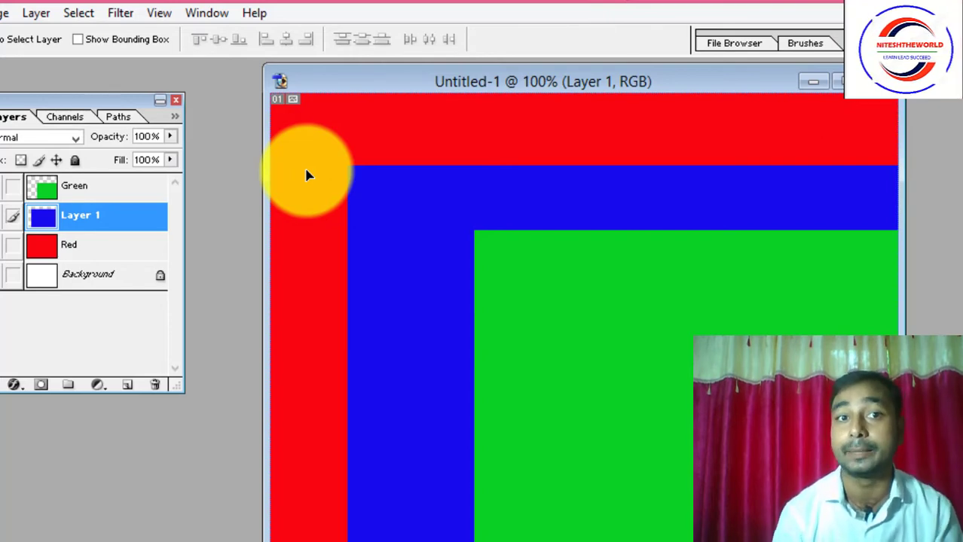
pyautogui.click(74, 248)
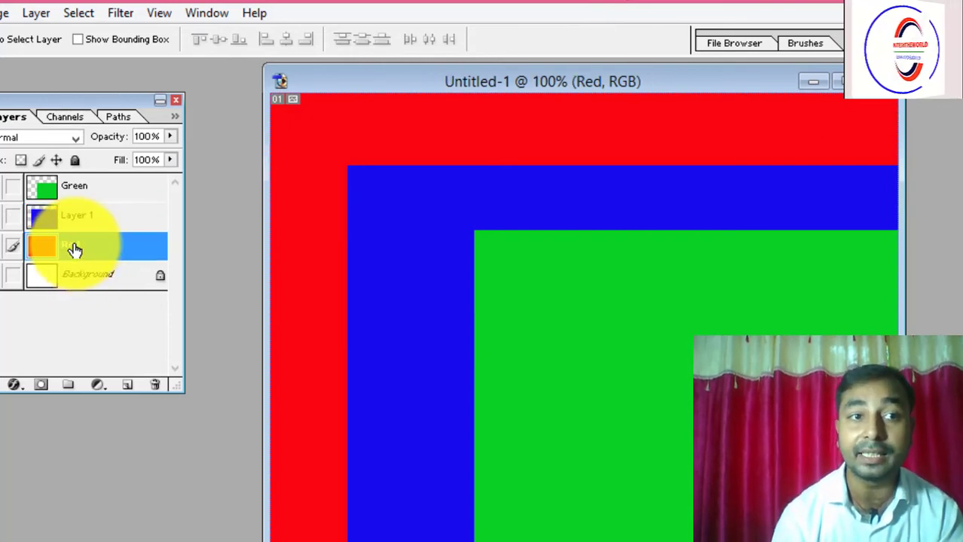
pyautogui.moveTo(343, 126); pyautogui.dragTo(370, 159)
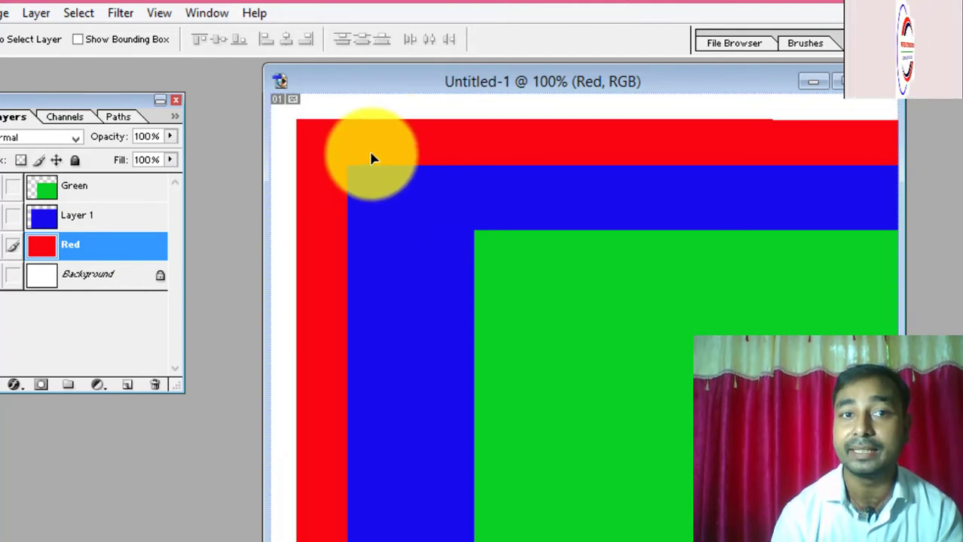
# Shift the Green layer, the blue Layer 1 and the Red layer further down and right to widen the stepped bands.
pyautogui.click(94, 185)
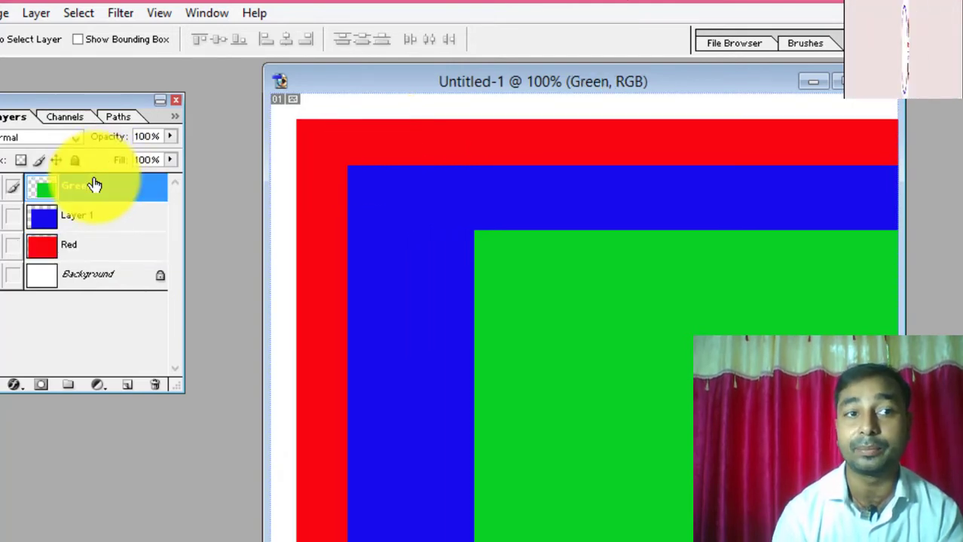
pyautogui.moveTo(673, 438); pyautogui.dragTo(747, 487)
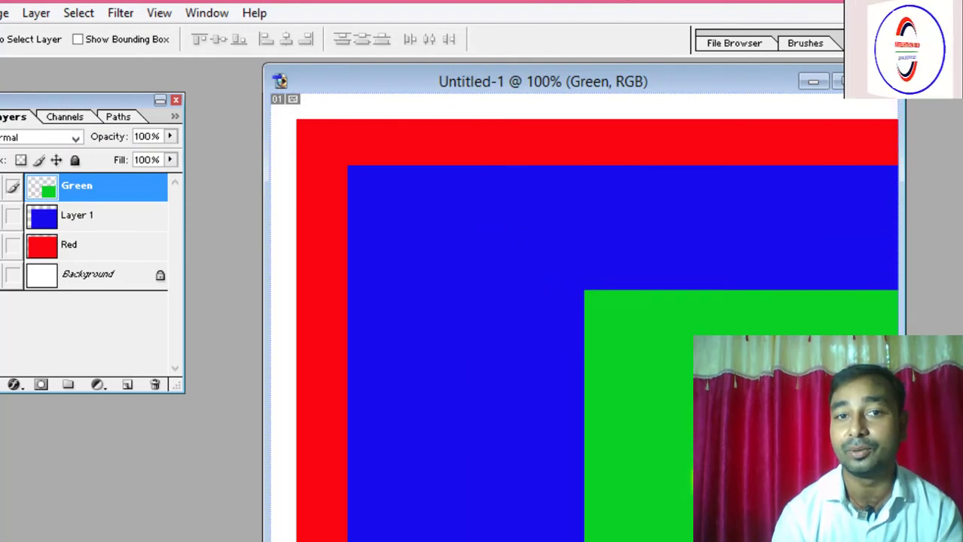
pyautogui.click(78, 225)
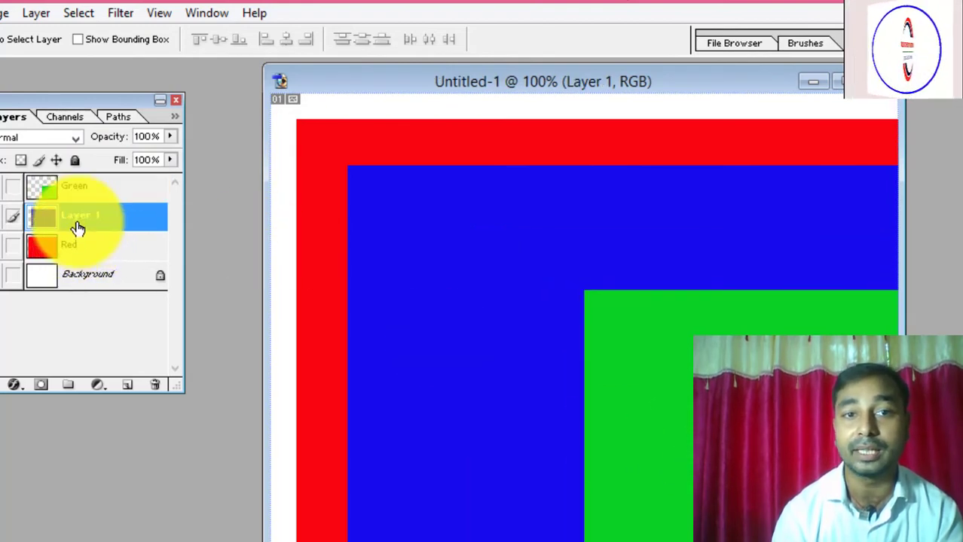
pyautogui.moveTo(397, 271); pyautogui.dragTo(474, 316)
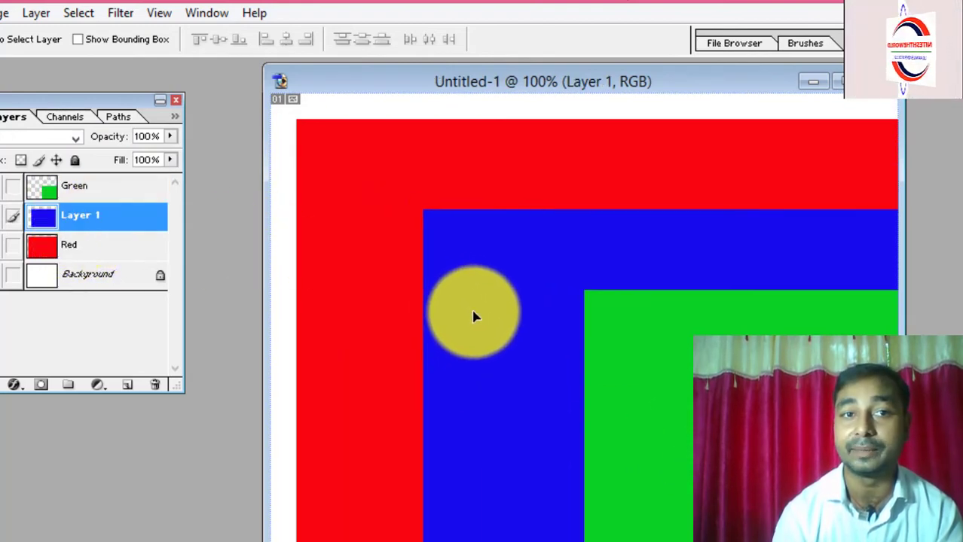
pyautogui.click(70, 250)
pyautogui.moveTo(348, 230); pyautogui.dragTo(373, 254)
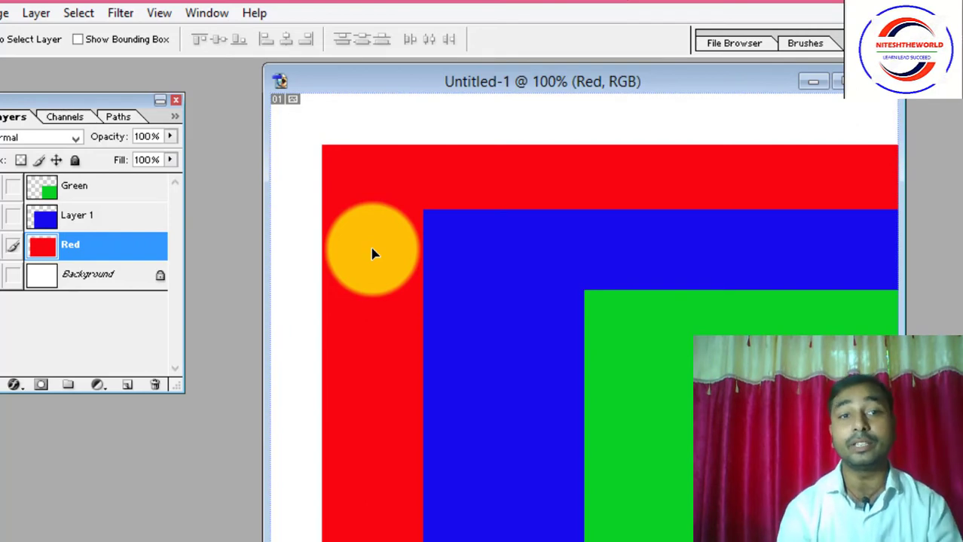
# Try to move the locked Background layer and dismiss the resulting alert.
pyautogui.click(62, 276)
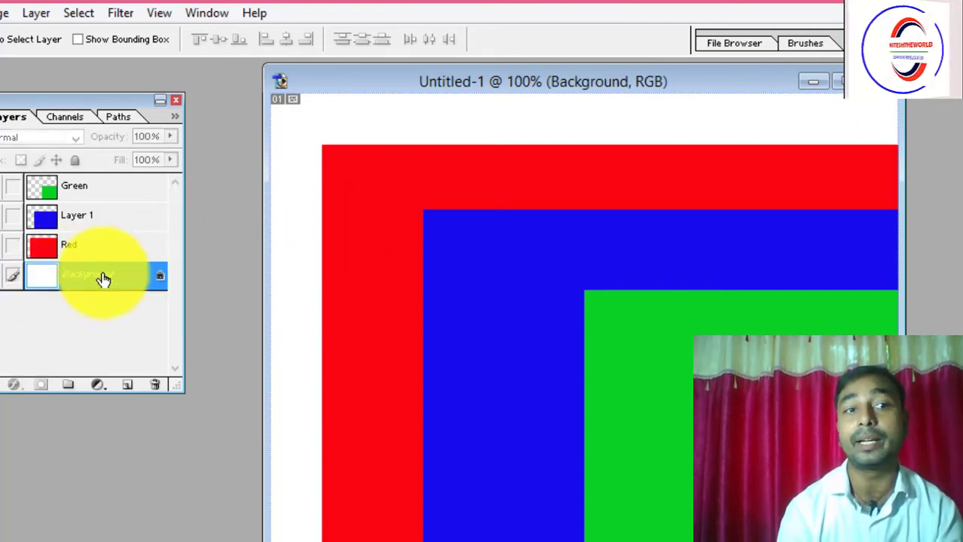
pyautogui.click(347, 126)
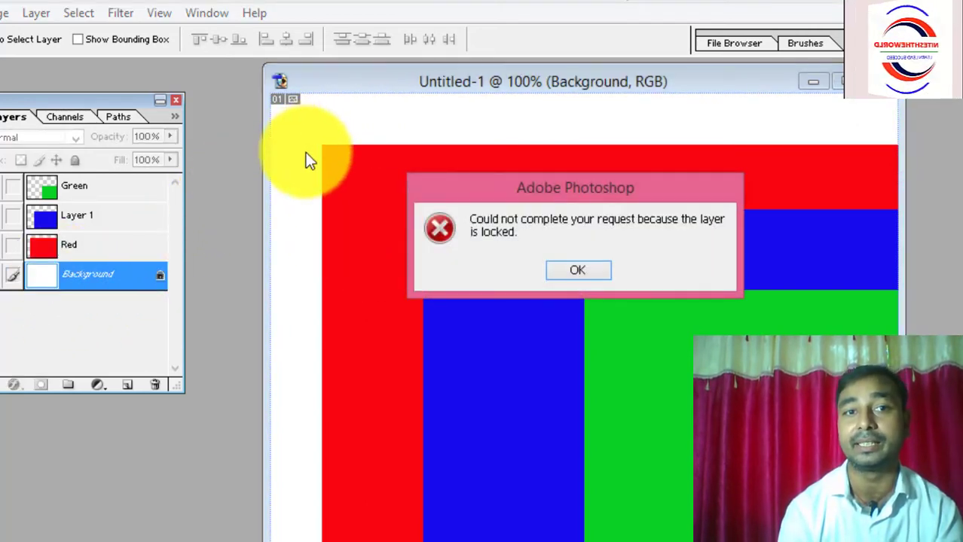
pyautogui.click(575, 271)
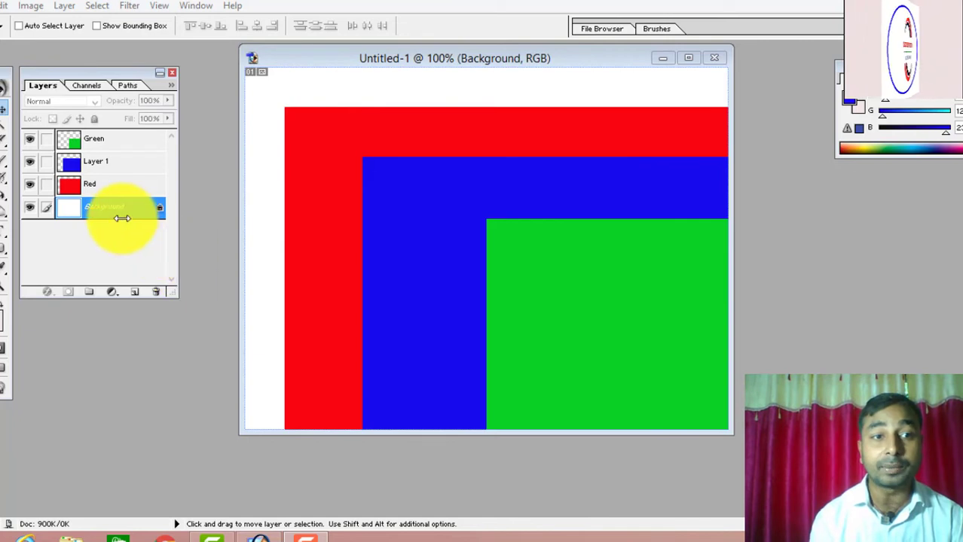
# Delete the Red layer, the blue Layer 1 and the Green layer so only the Background remains.
pyautogui.click(73, 184)
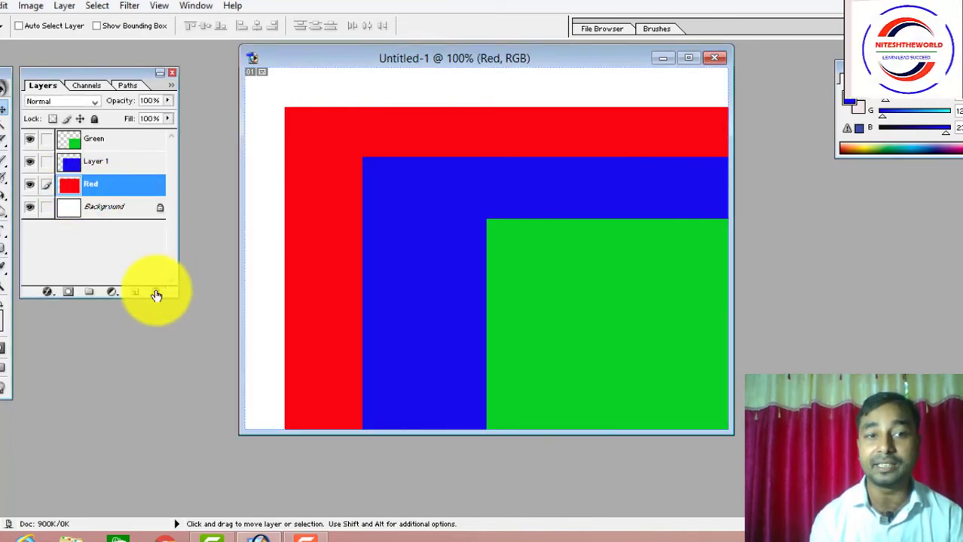
pyautogui.click(156, 293)
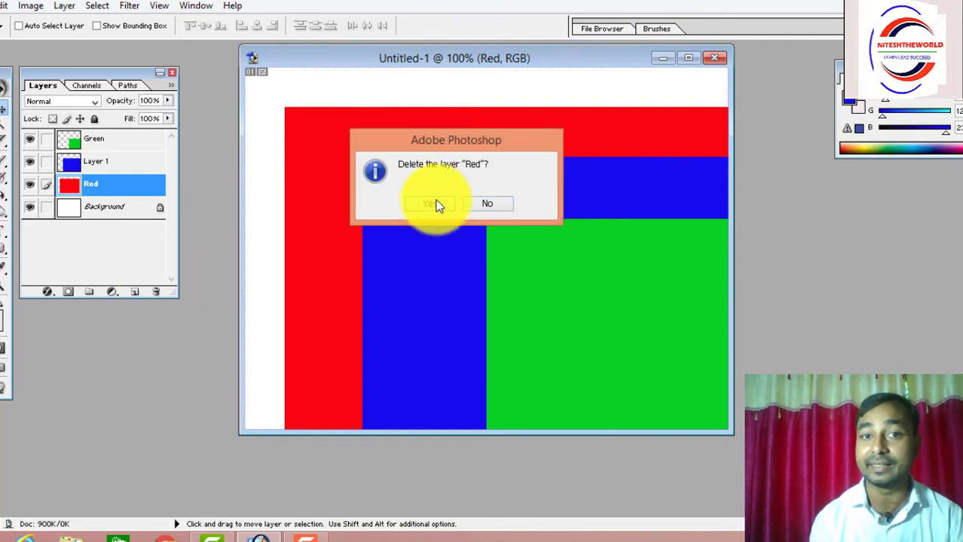
pyautogui.click(435, 202)
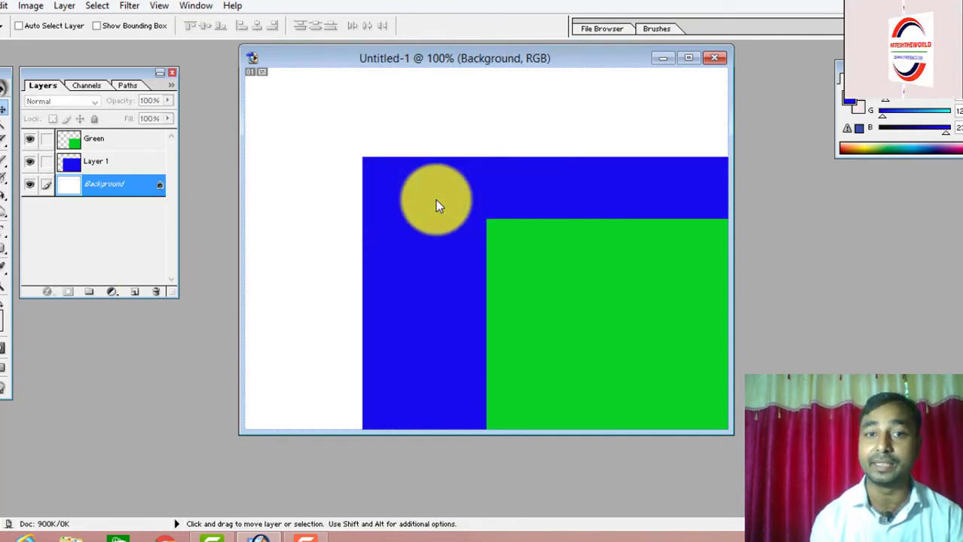
pyautogui.click(77, 162)
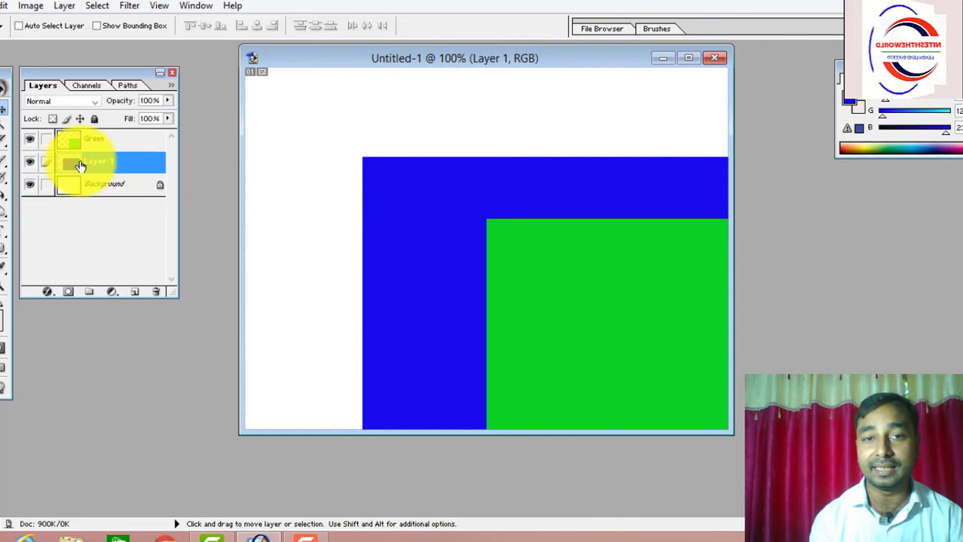
pyautogui.click(155, 296)
pyautogui.click(410, 208)
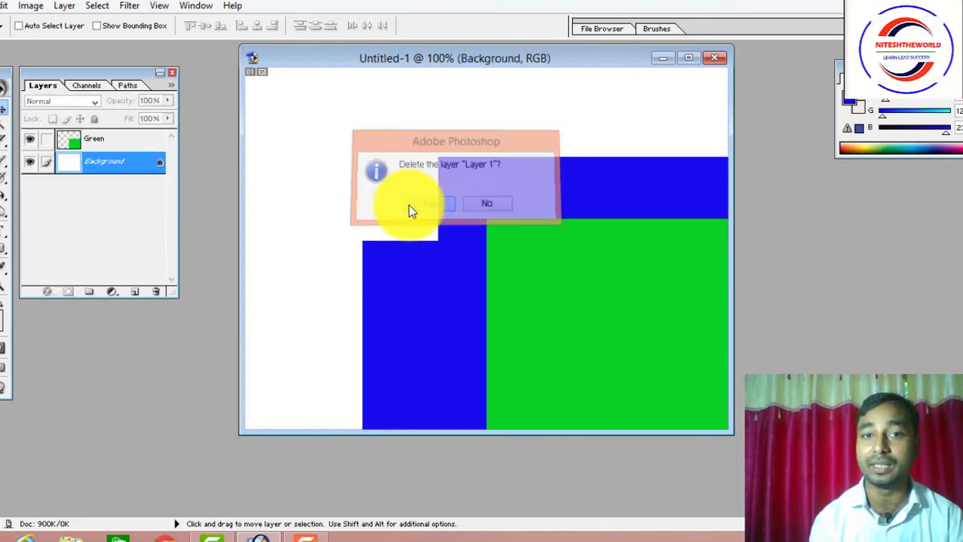
pyautogui.click(117, 145)
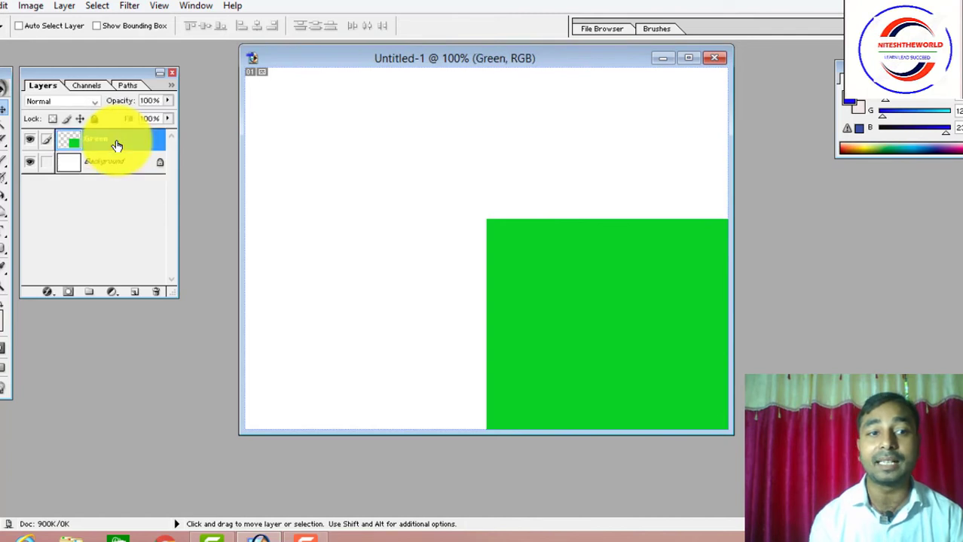
pyautogui.click(154, 294)
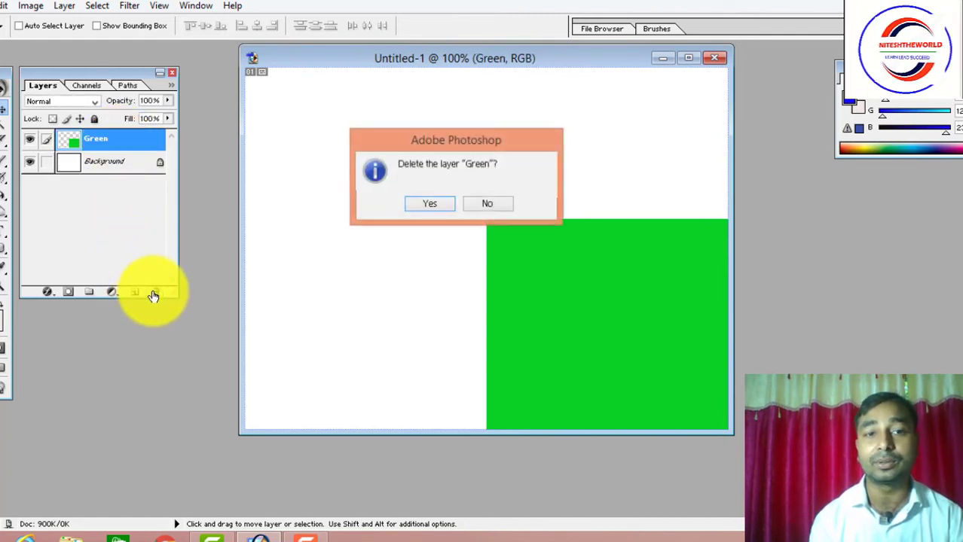
pyautogui.click(425, 208)
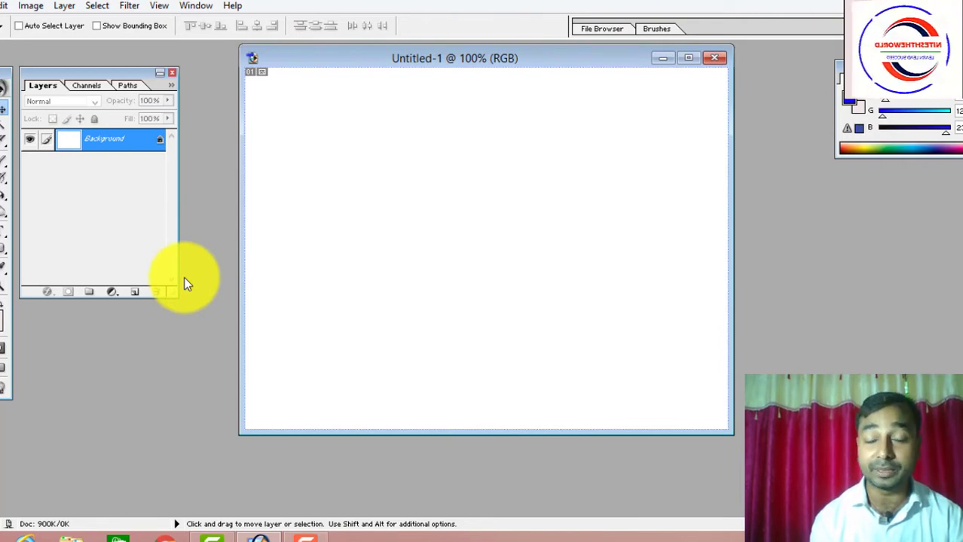
# Add a new layer above the Background and name it Demo.
pyautogui.click(133, 294)
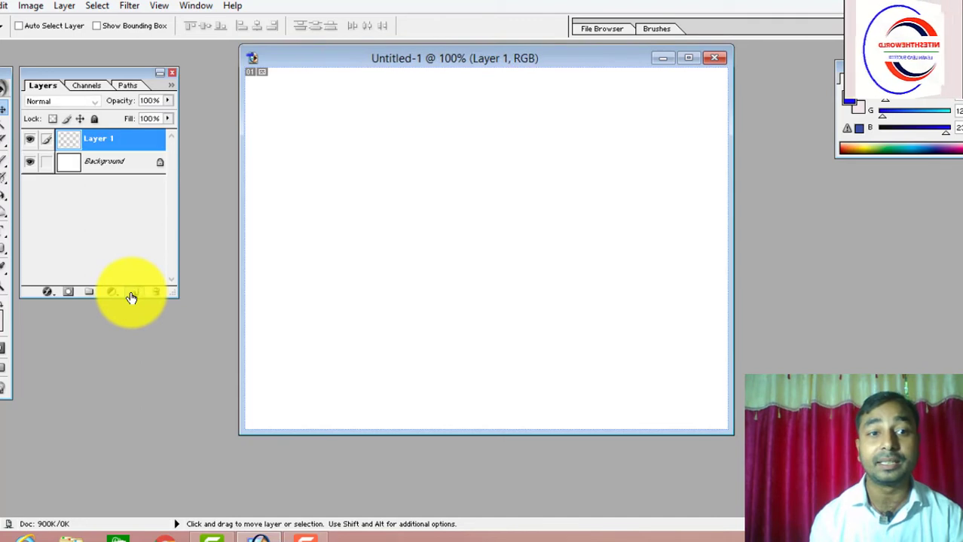
pyautogui.doubleClick(105, 139)
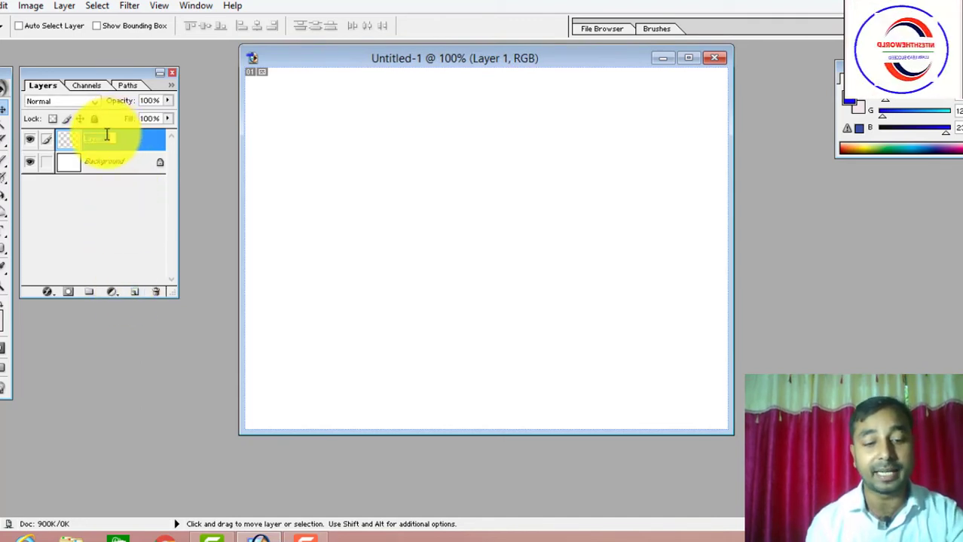
pyautogui.write('Demo')
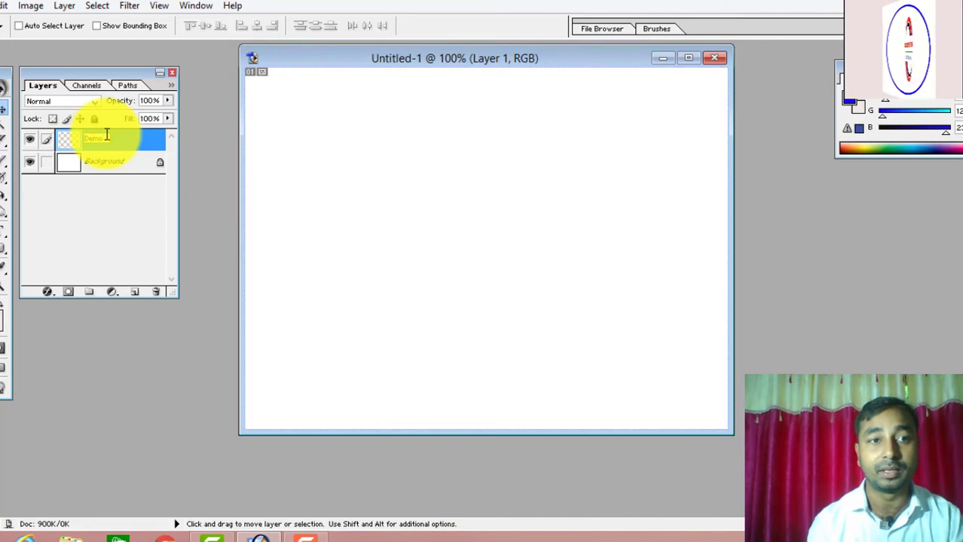
pyautogui.click(102, 208)
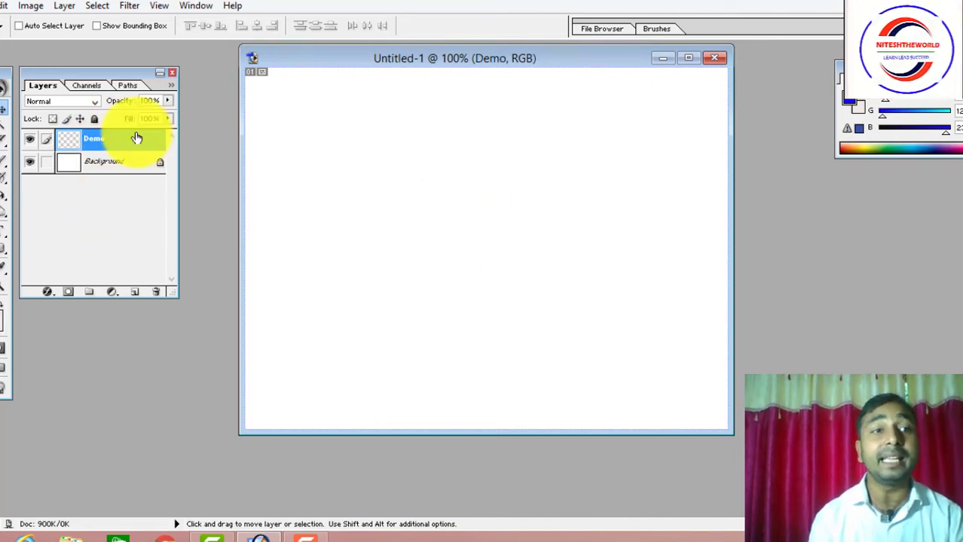
# Draw a small elliptical selection in the canvas's upper-left area on the Demo layer and fill it with the blue foreground color.
pyautogui.click(4, 90)
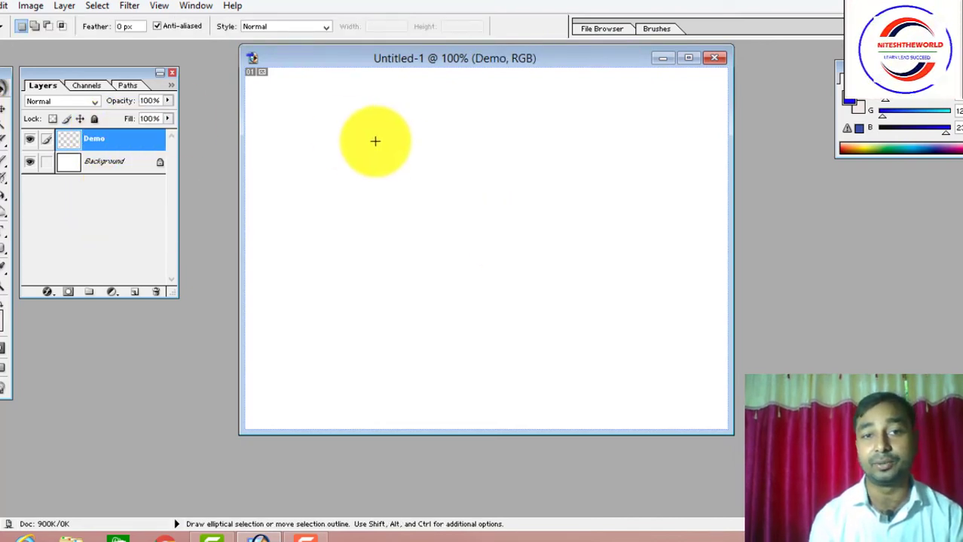
pyautogui.moveTo(355, 141); pyautogui.dragTo(426, 219)
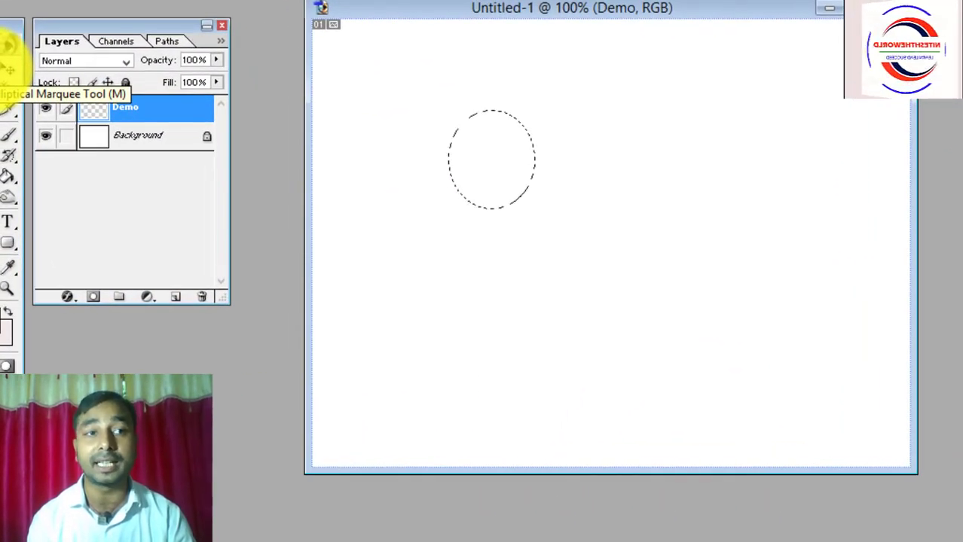
pyautogui.moveTo(10, 46); pyautogui.dragTo(83, 128)
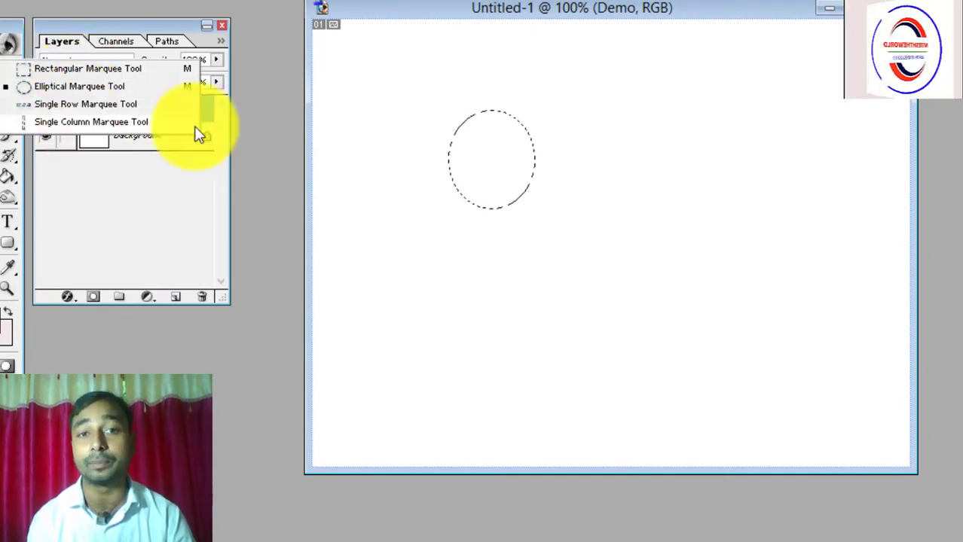
pyautogui.click(270, 125)
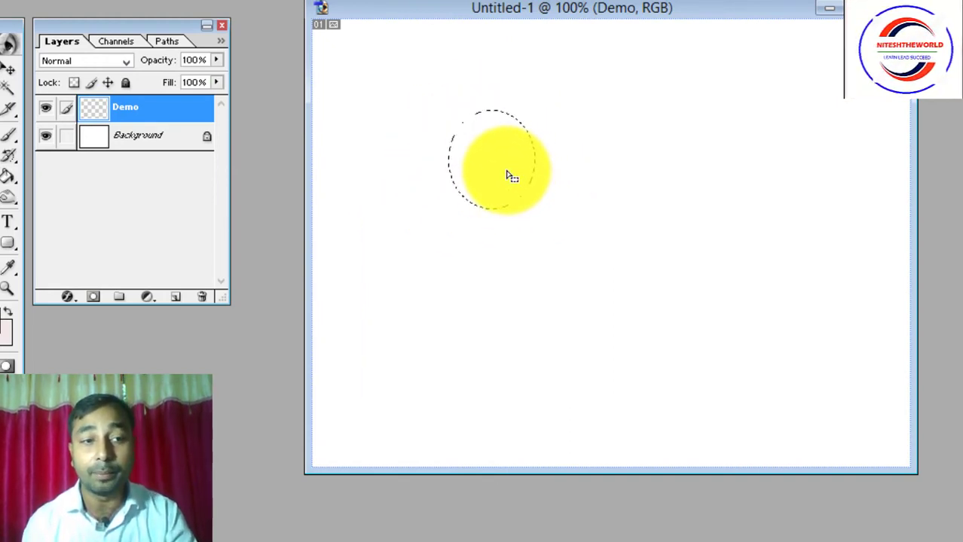
pyautogui.hotkey('alt', 'BackSpace')
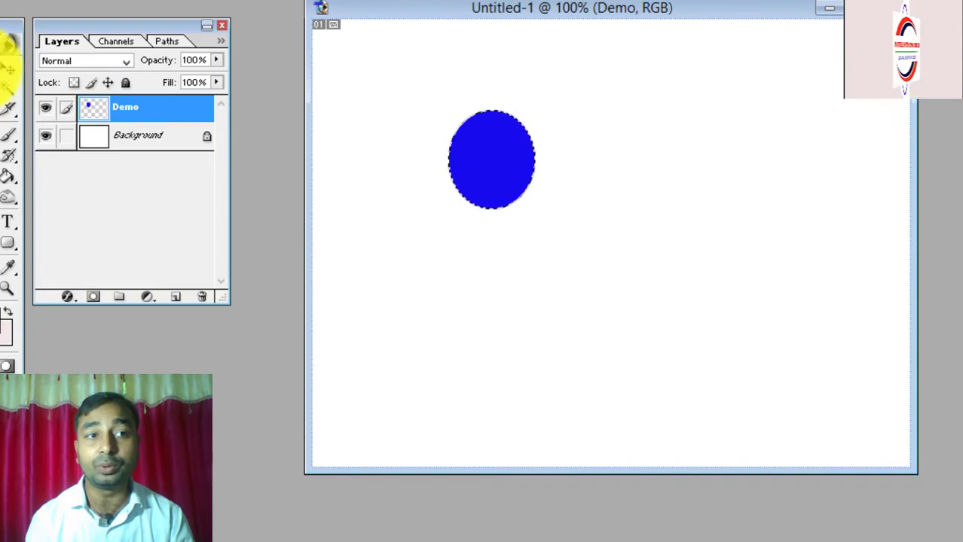
# Draw a rectangular marquee selection on the Demo layer to the right of the blue ellipse, about the same height.
pyautogui.click(7, 47)
pyautogui.click(54, 67)
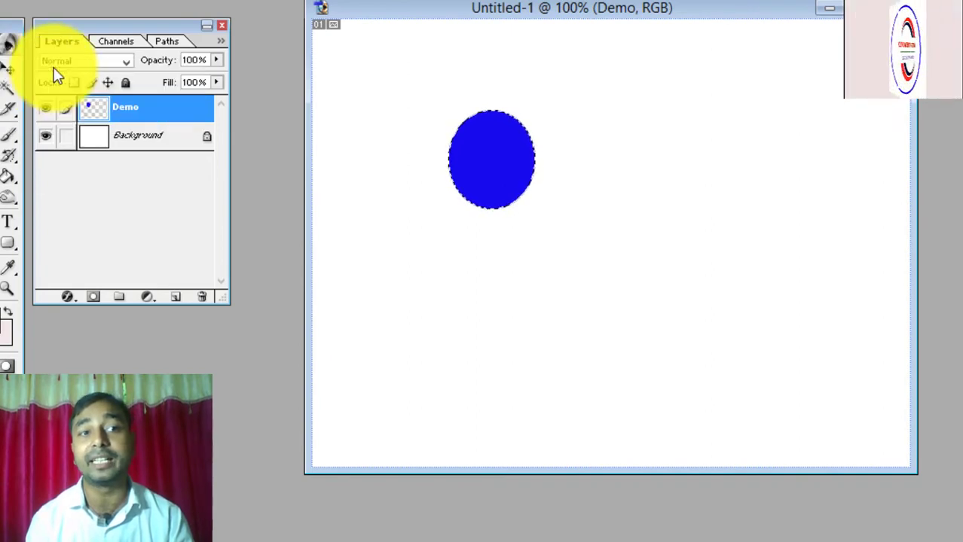
pyautogui.moveTo(654, 118); pyautogui.dragTo(765, 210)
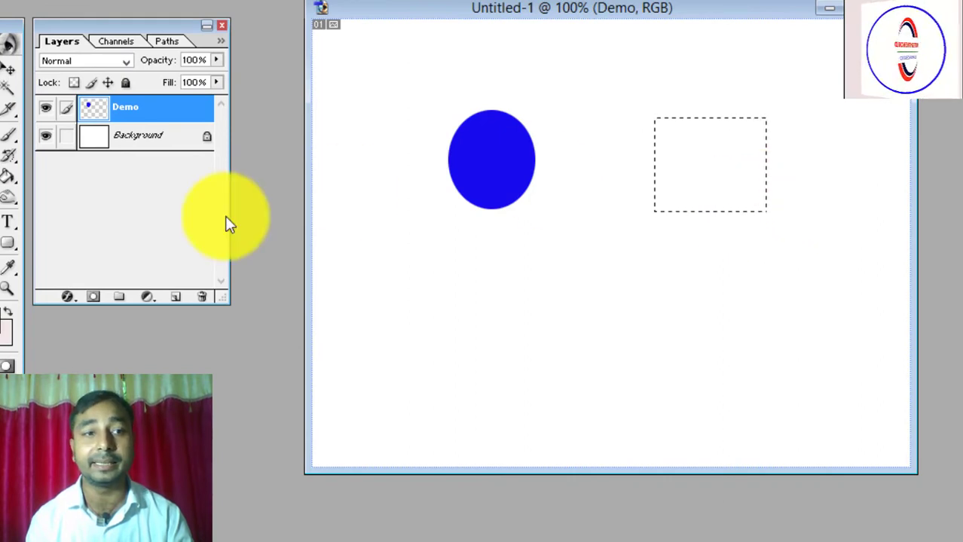
# Fill the rectangular selection with red F90510 as the foreground color and deselect it.
pyautogui.click(5, 325)
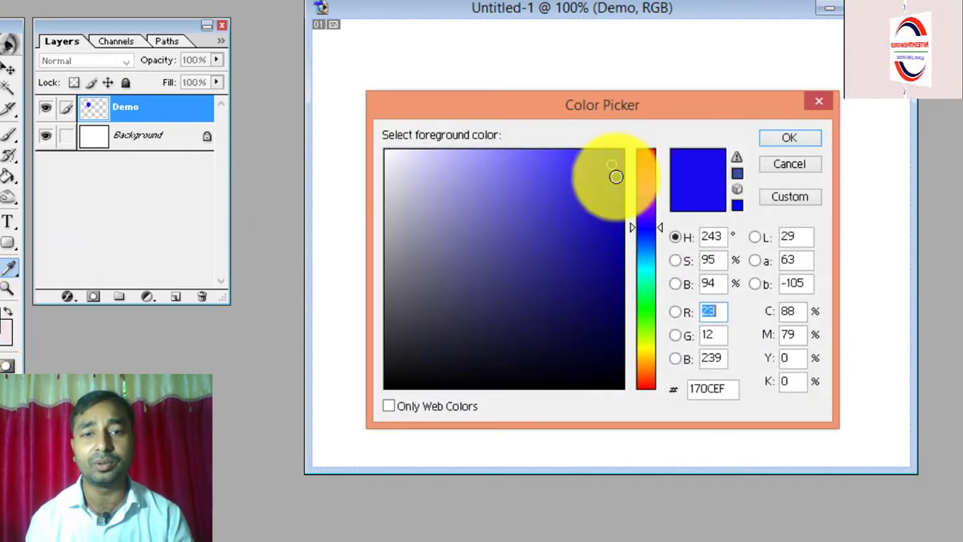
pyautogui.click(645, 153)
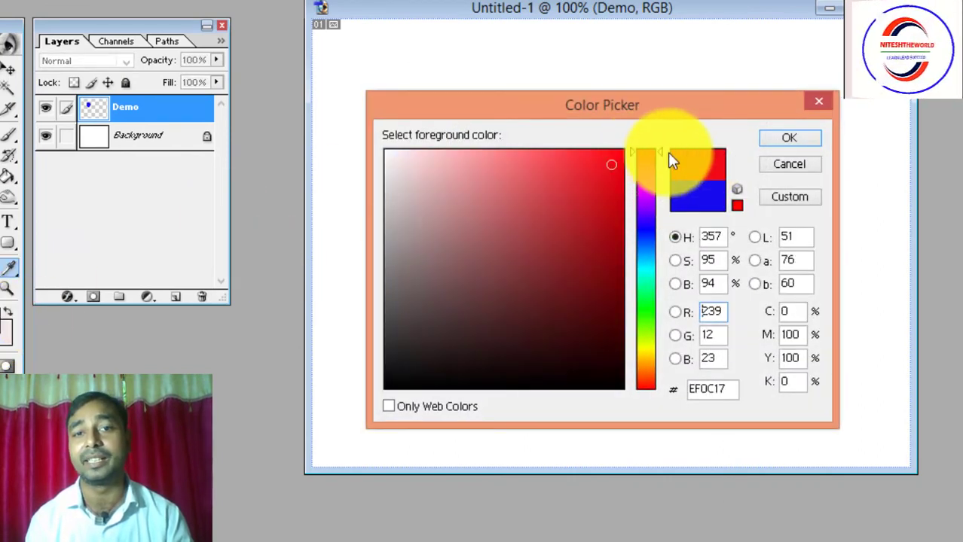
pyautogui.click(618, 154)
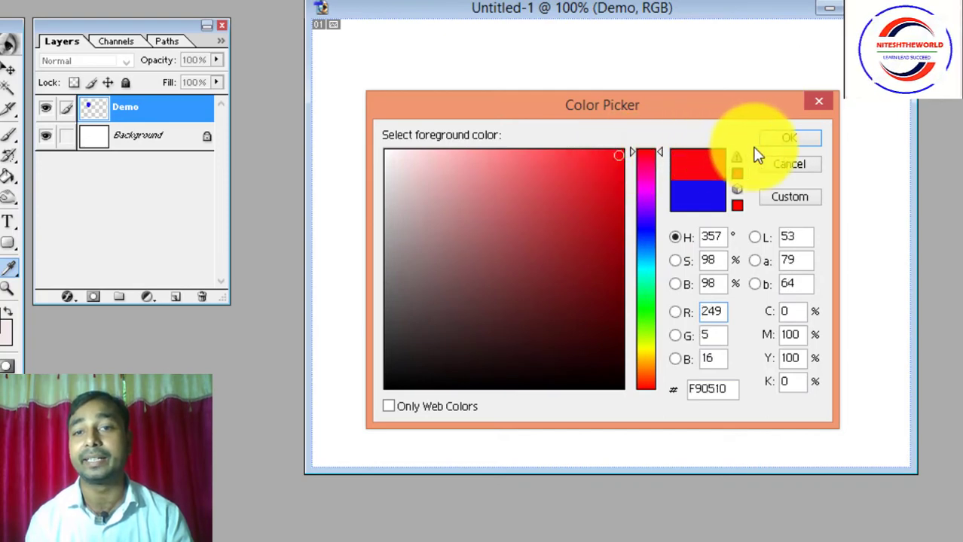
pyautogui.click(791, 137)
pyautogui.moveTo(713, 188); pyautogui.dragTo(711, 182)
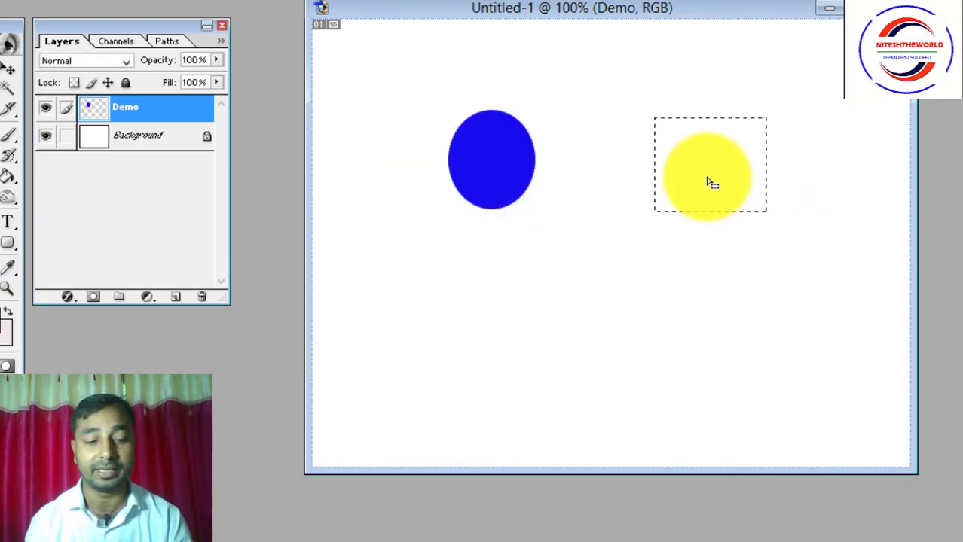
pyautogui.hotkey('alt', 'BackSpace')
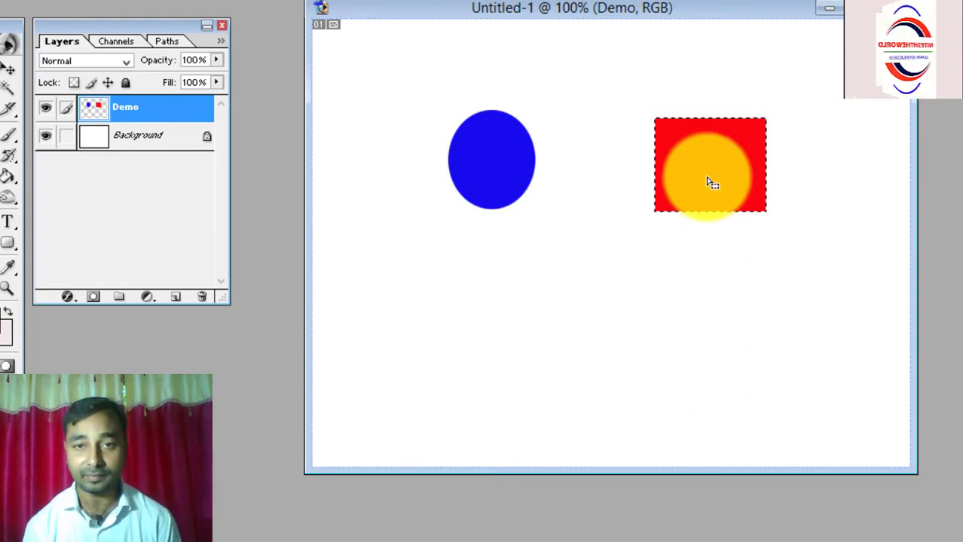
pyautogui.moveTo(712, 183); pyautogui.dragTo(569, 292)
pyautogui.hotkey('ctrl', 'd')
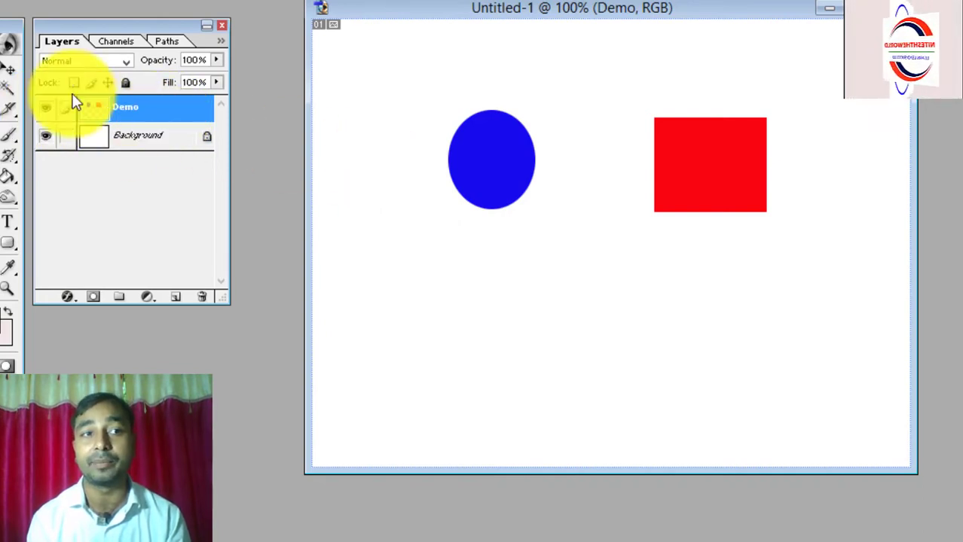
# Move the Demo layer's ellipse and rectangle together slightly left and down toward the middle of the canvas.
pyautogui.click(9, 69)
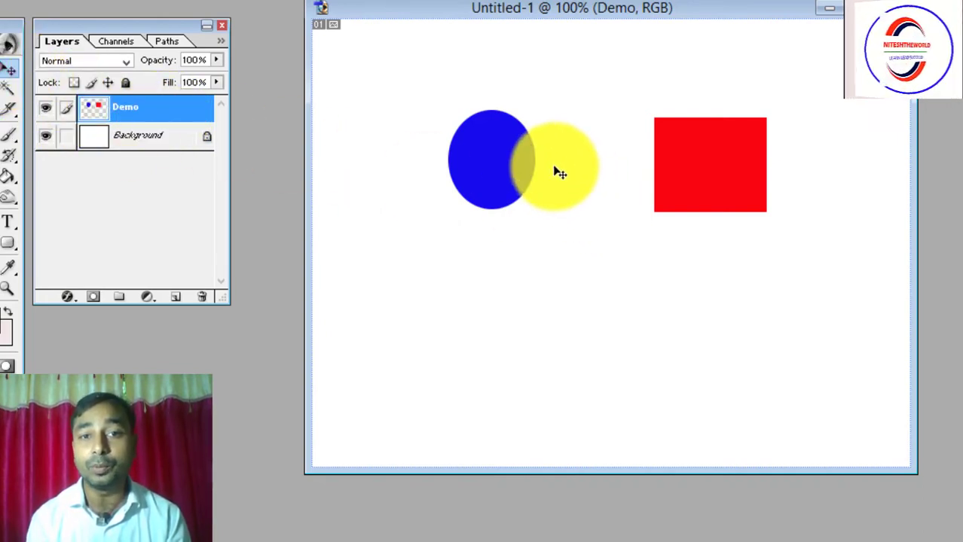
pyautogui.moveTo(527, 166); pyautogui.dragTo(445, 154)
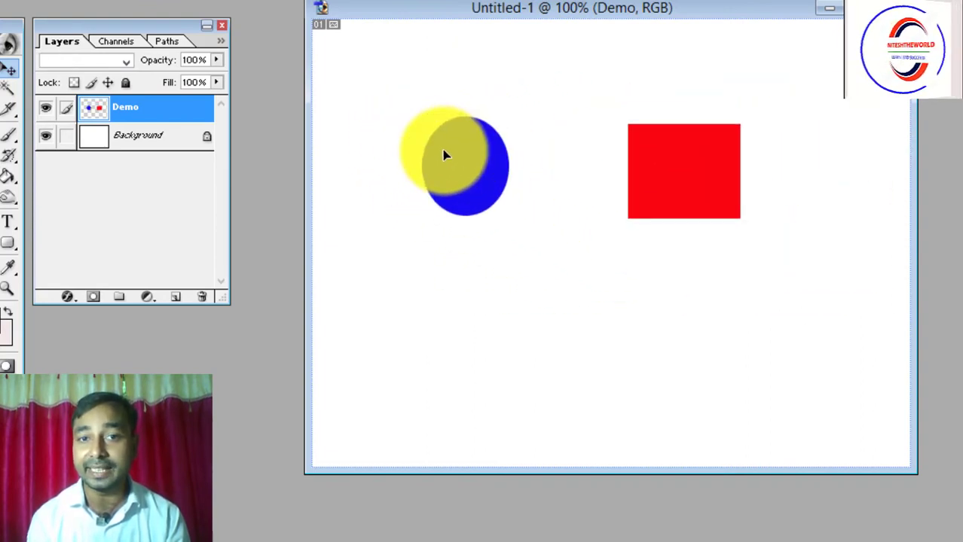
pyautogui.moveTo(658, 187); pyautogui.dragTo(638, 267)
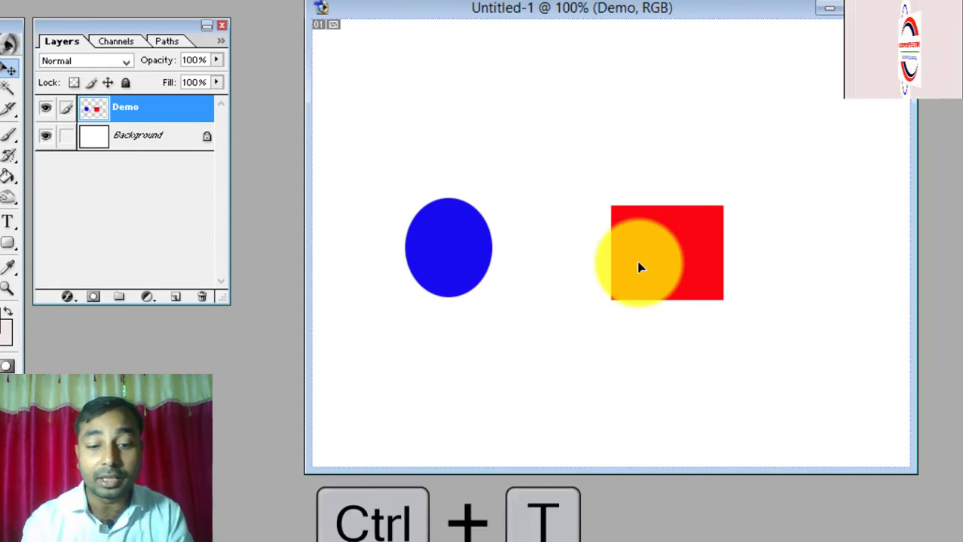
# Free-transform the Demo layer's ellipse and rectangle together, making them wider and taller, and apply the transformation.
pyautogui.hotkey('ctrl', 't')
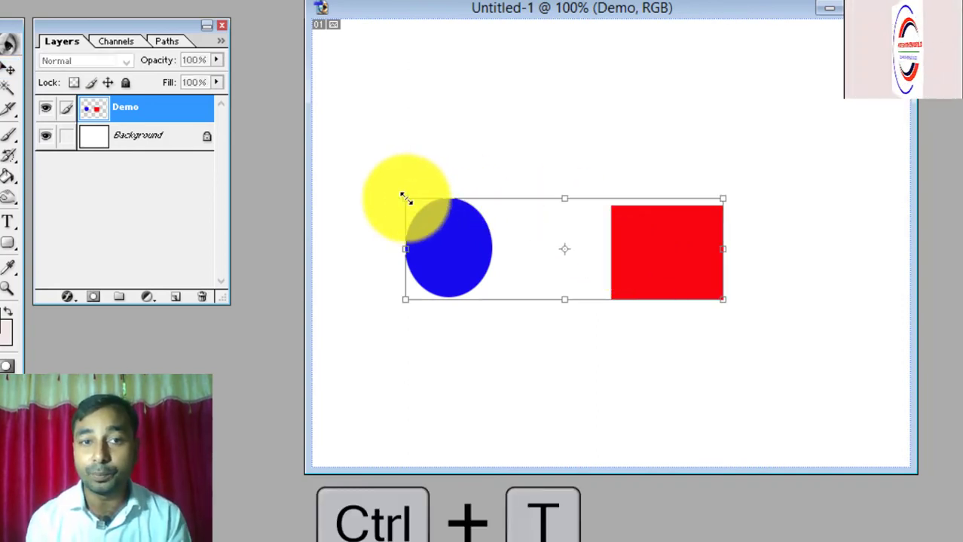
pyautogui.moveTo(405, 197); pyautogui.dragTo(372, 133)
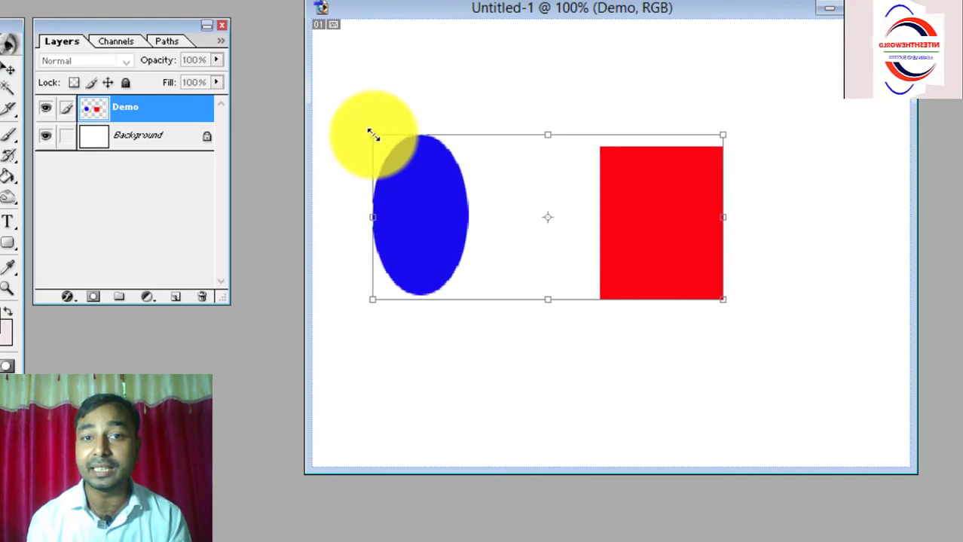
pyautogui.moveTo(725, 134); pyautogui.dragTo(787, 127)
pyautogui.moveTo(577, 119); pyautogui.dragTo(577, 89)
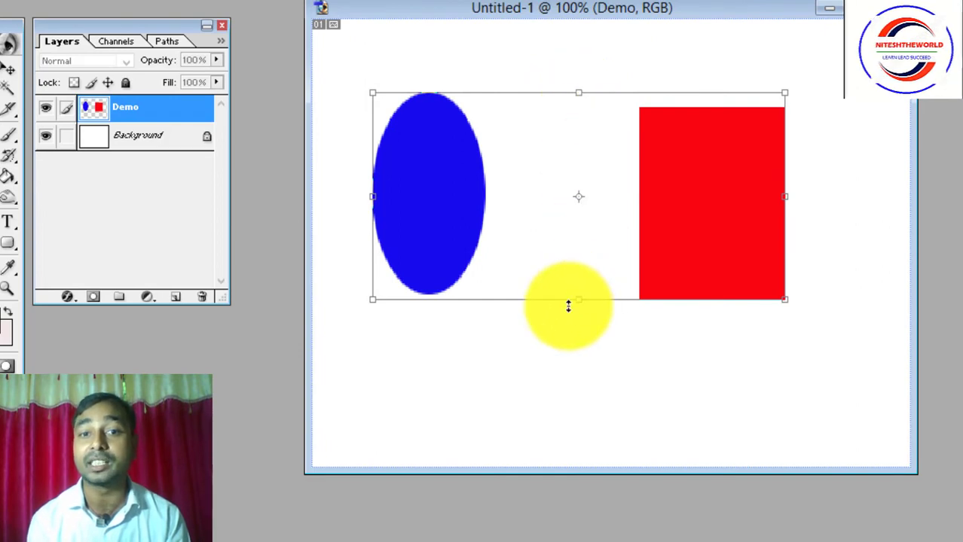
pyautogui.moveTo(578, 301); pyautogui.dragTo(579, 336)
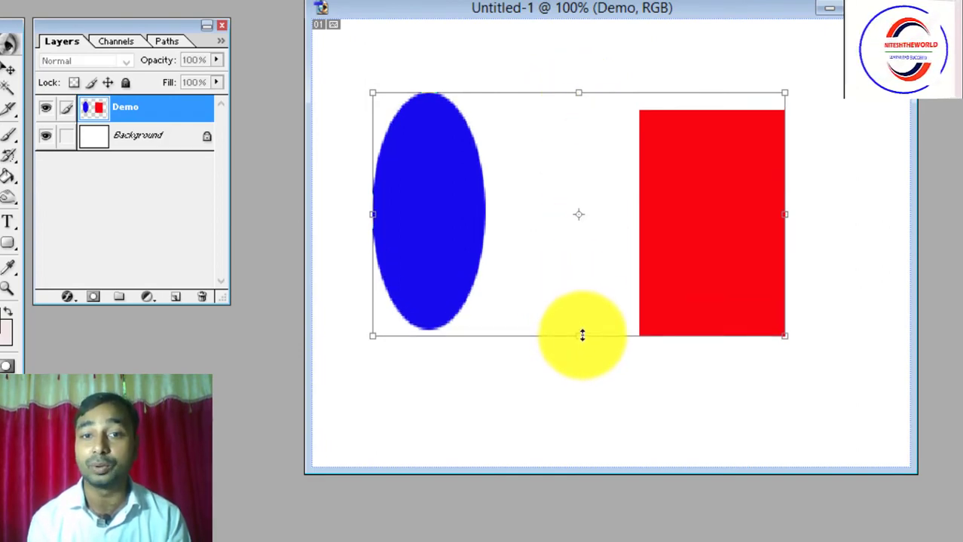
pyautogui.moveTo(578, 93); pyautogui.dragTo(578, 183)
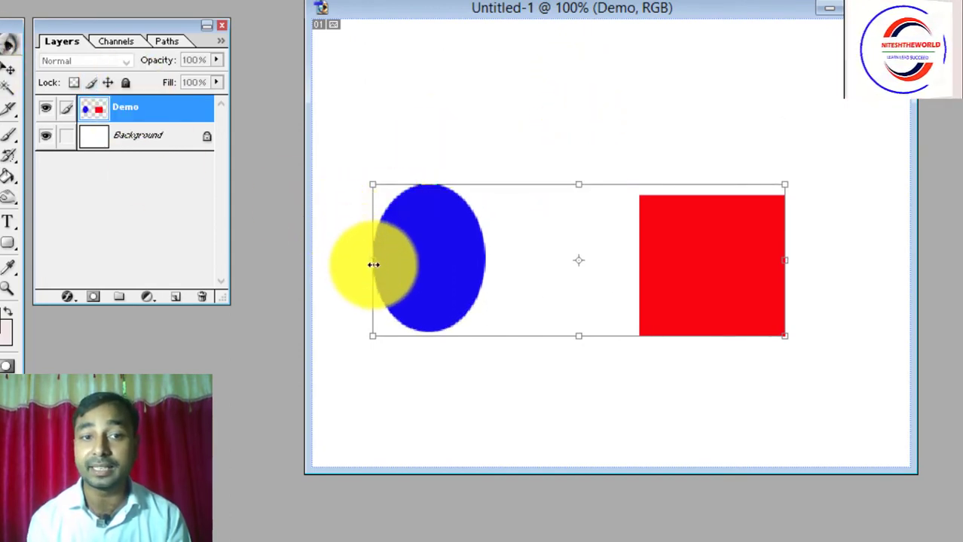
pyautogui.moveTo(373, 265); pyautogui.dragTo(419, 265)
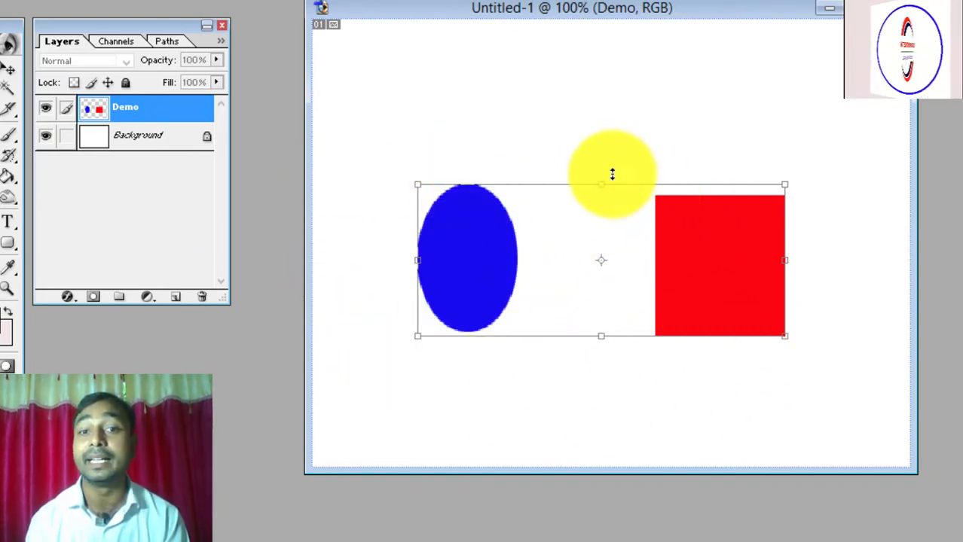
pyautogui.press('Return')
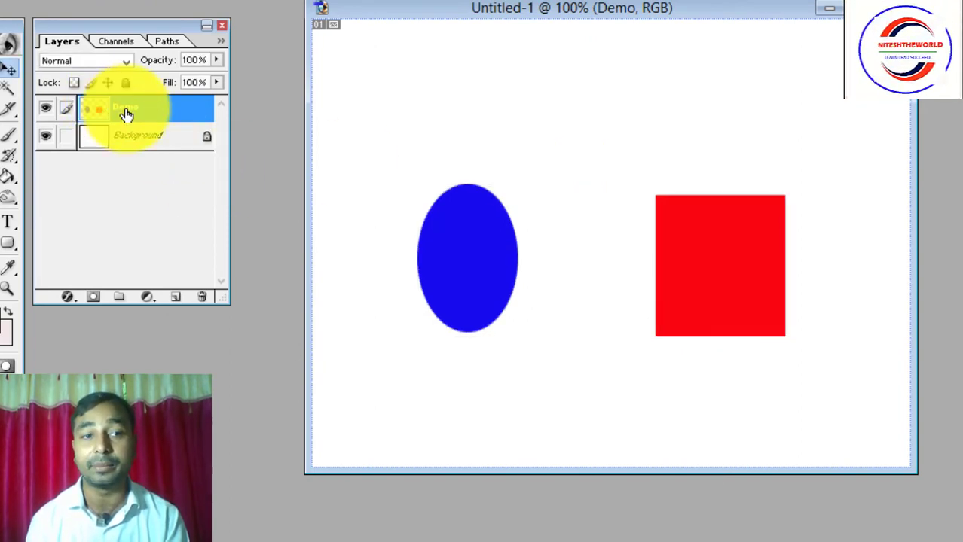
# Replace the Demo layer with a new empty layer named Demo1 above the Background.
pyautogui.click(199, 300)
pyautogui.click(559, 193)
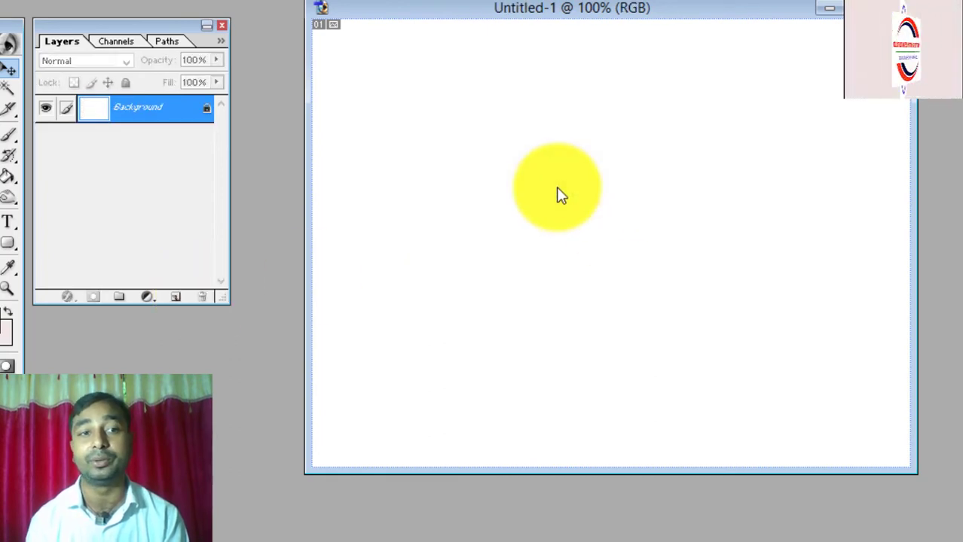
pyautogui.click(172, 301)
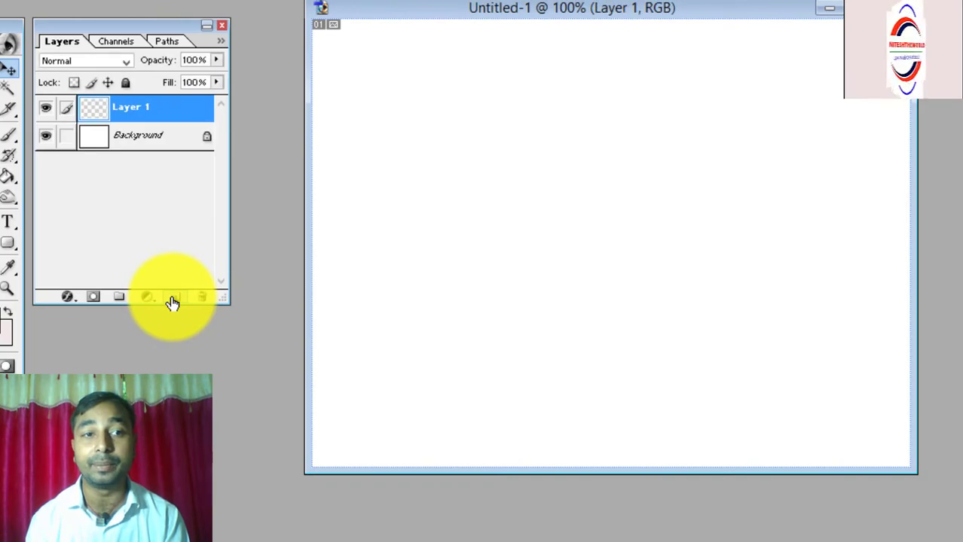
pyautogui.doubleClick(134, 110)
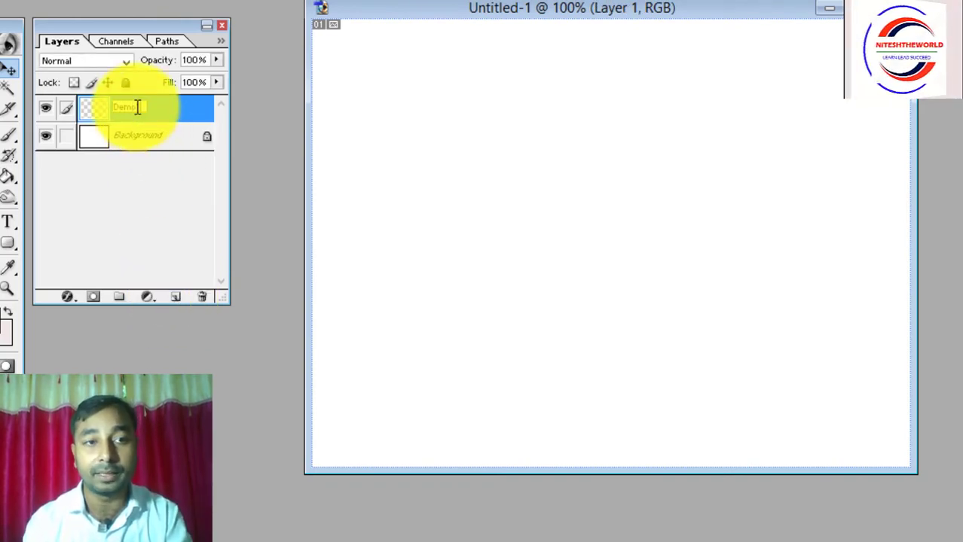
pyautogui.write('Demo1')
pyautogui.press('Return')
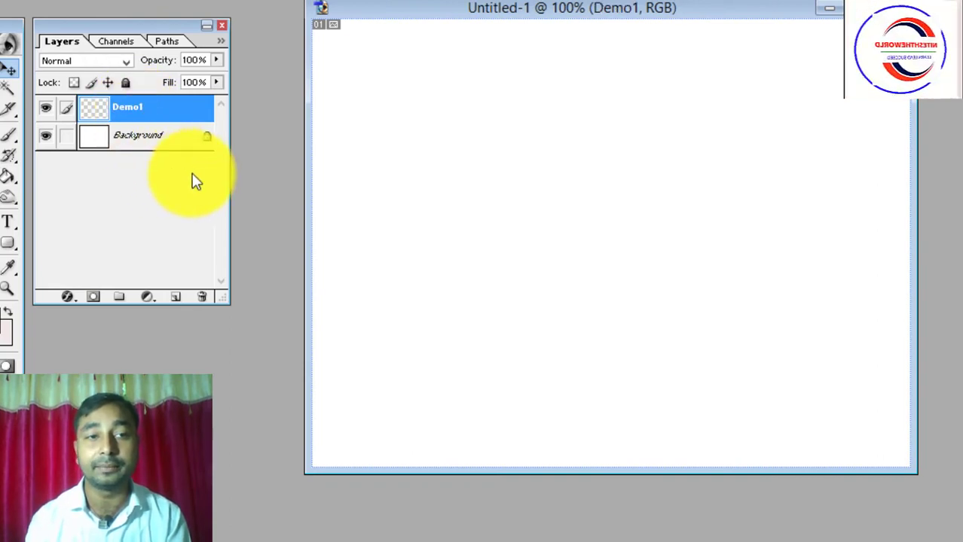
# Add another layer named Demo 2 above Demo1 and link Demo1 to it.
pyautogui.click(179, 298)
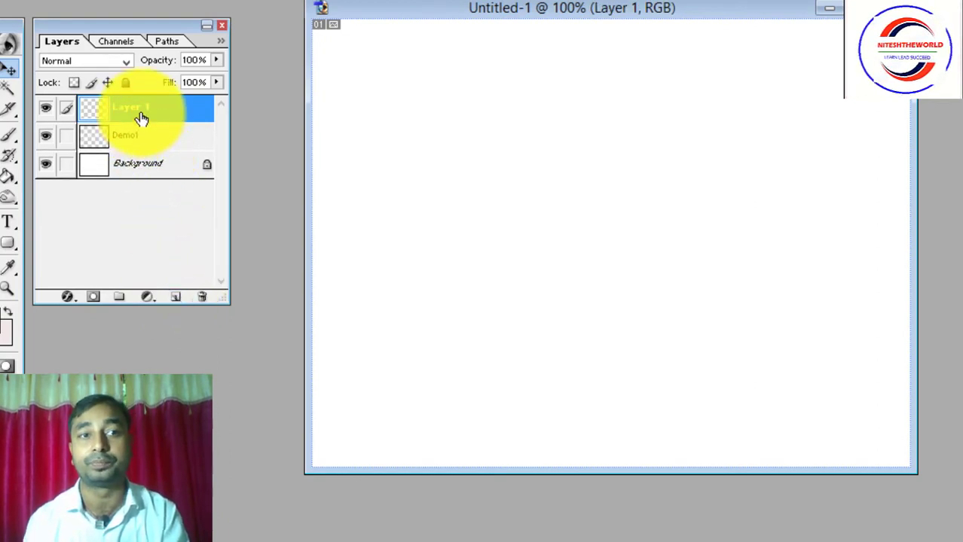
pyautogui.write('Dem')
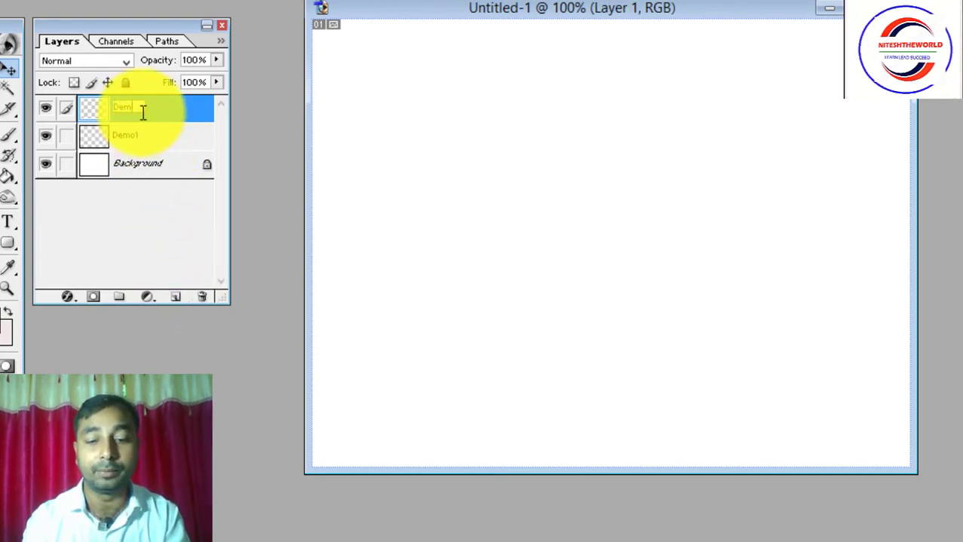
pyautogui.write('o 2')
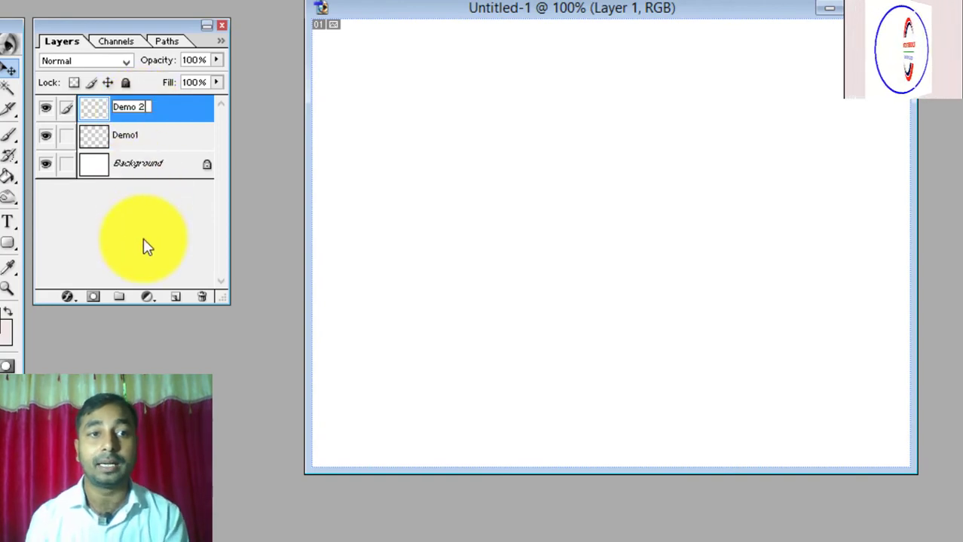
pyautogui.click(139, 238)
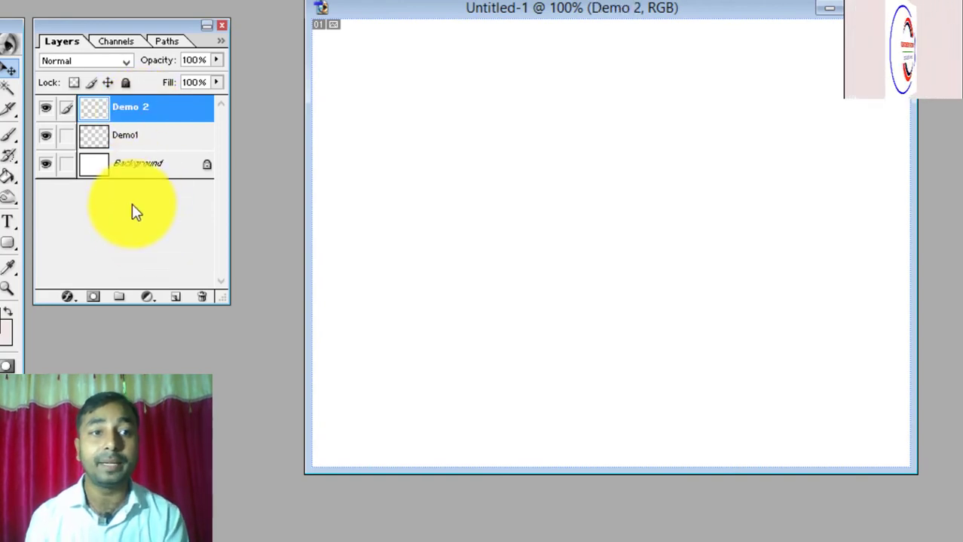
pyautogui.click(72, 138)
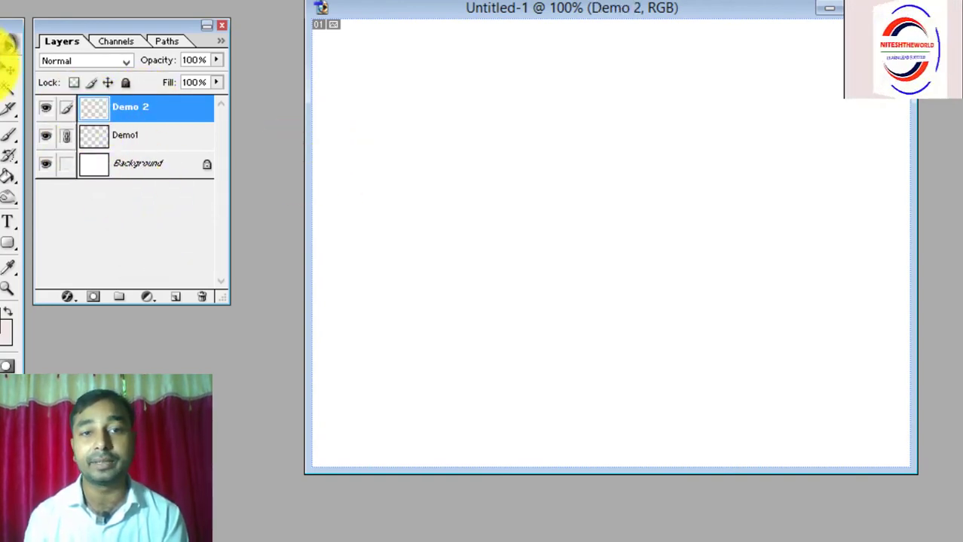
# Draw a large rectangular selection left of the canvas center on the Demo 2 layer and fill it with the red foreground color.
pyautogui.moveTo(436, 134); pyautogui.dragTo(649, 314)
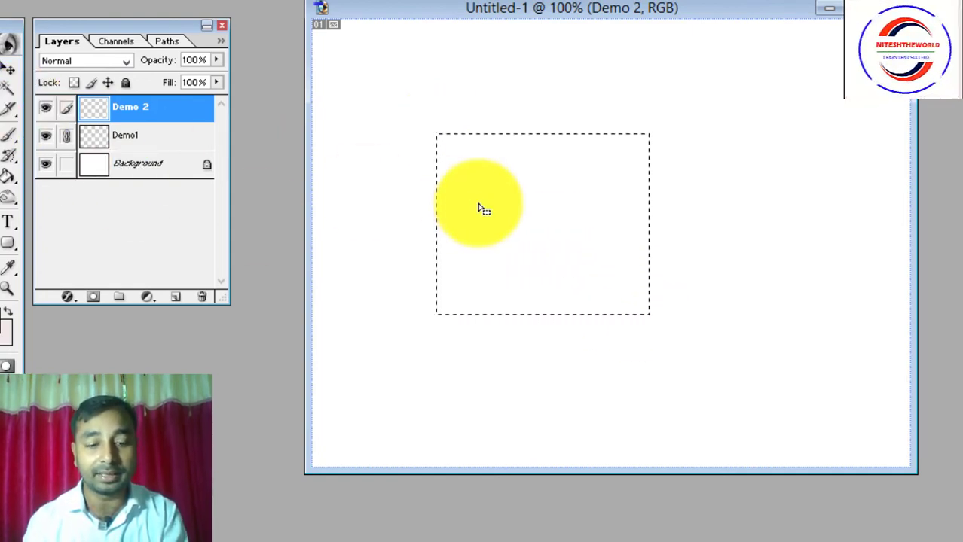
pyautogui.hotkey('alt', 'BackSpace')
# Draw an elliptical selection right of the red rectangle on the Demo1 layer and fill it with blue as the foreground color.
pyautogui.moveTo(212, 123)
pyautogui.mouseDown()
pyautogui.moveTo(111, 151)
pyautogui.moveTo(124, 136)
pyautogui.mouseUp()
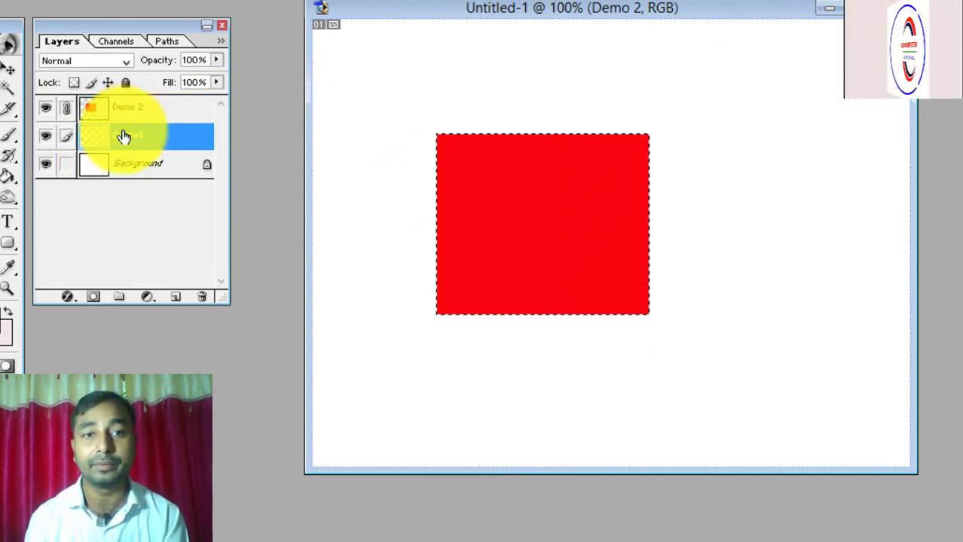
pyautogui.doubleClick(125, 136)
pyautogui.click(166, 245)
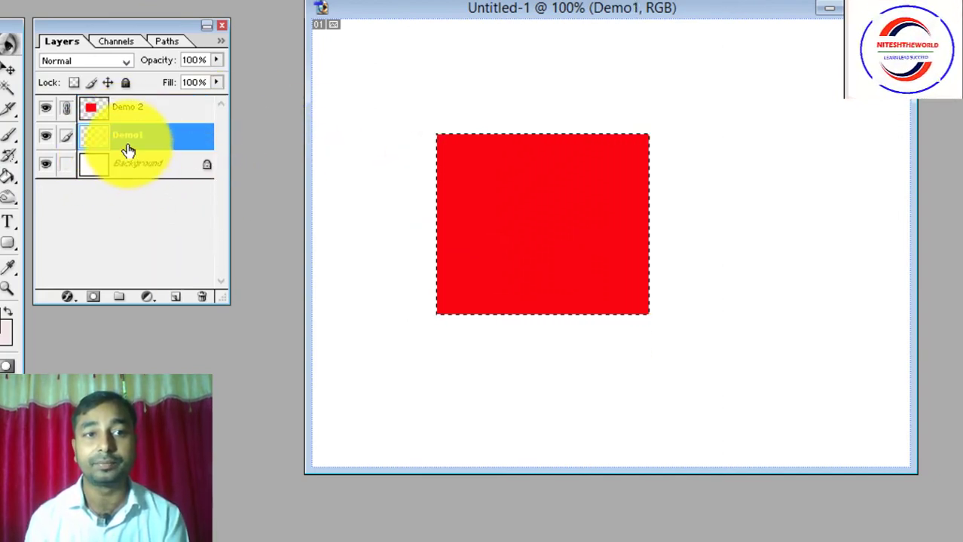
pyautogui.click(9, 67)
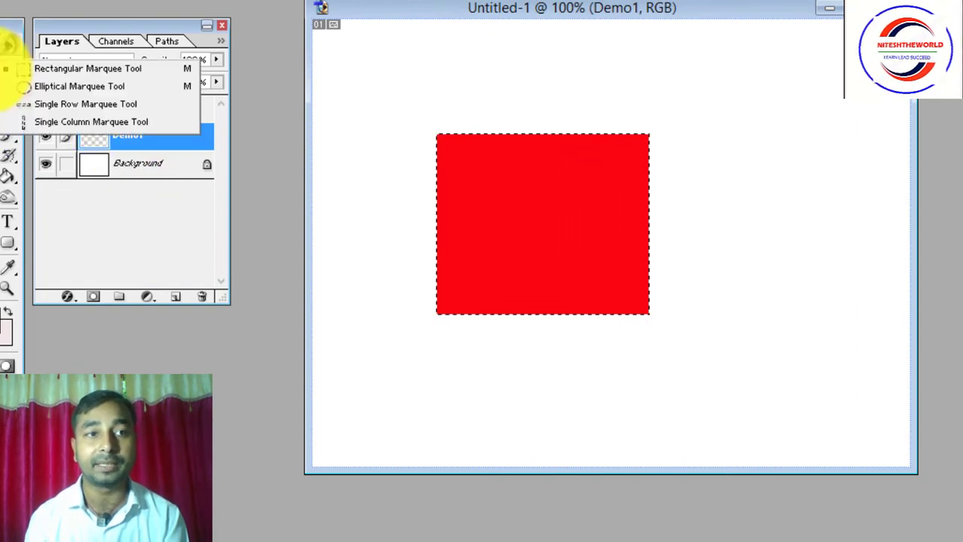
pyautogui.click(46, 90)
pyautogui.moveTo(710, 167); pyautogui.dragTo(828, 323)
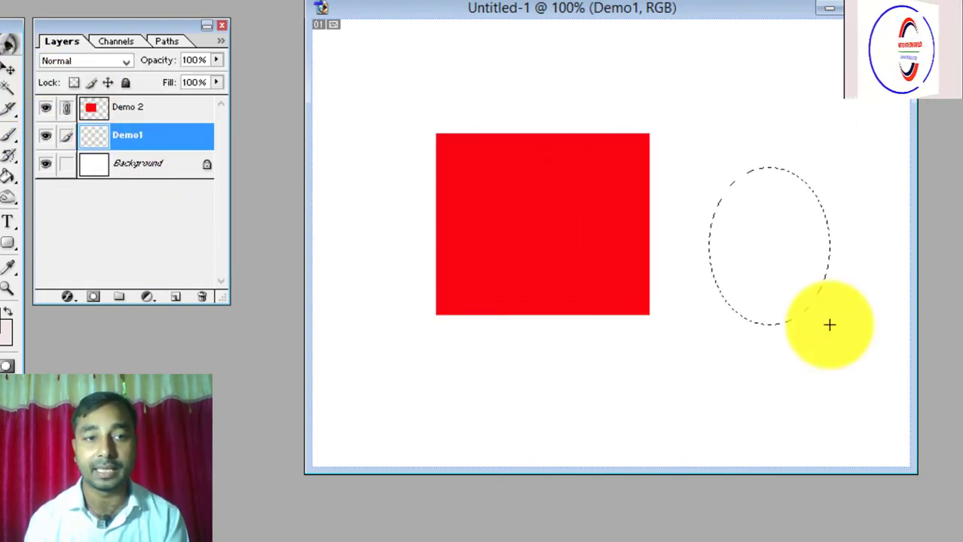
pyautogui.click(0, 321)
pyautogui.click(646, 231)
pyautogui.click(803, 135)
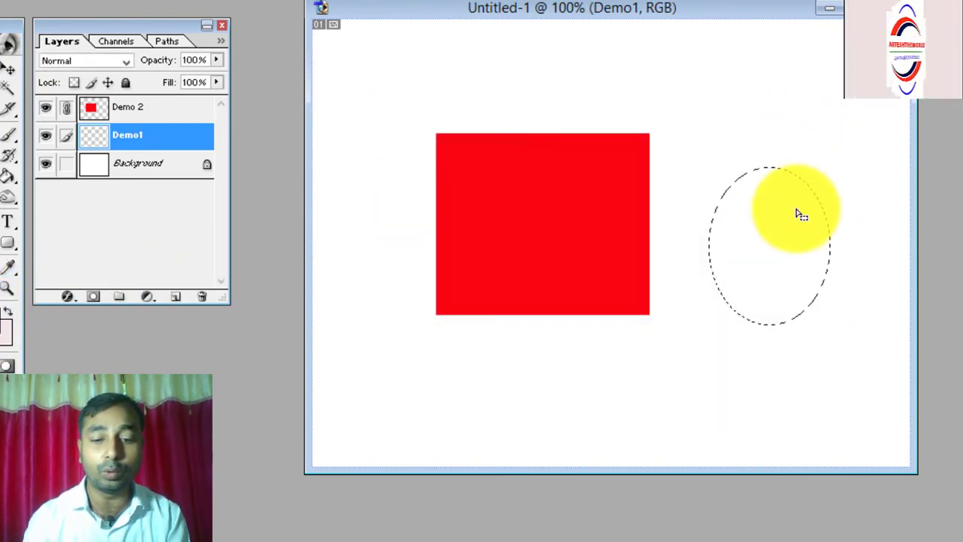
pyautogui.hotkey('alt', 'BackSpace')
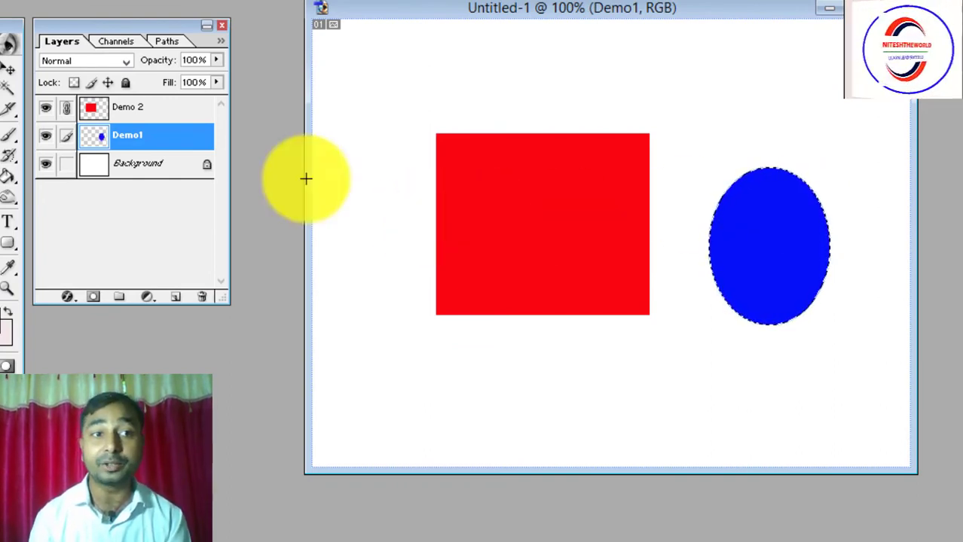
# Unlink the Demo1 and Demo 2 layers and move their shapes separately, placing the blue ellipse nearer the canvas's upper-right corner.
pyautogui.click(9, 70)
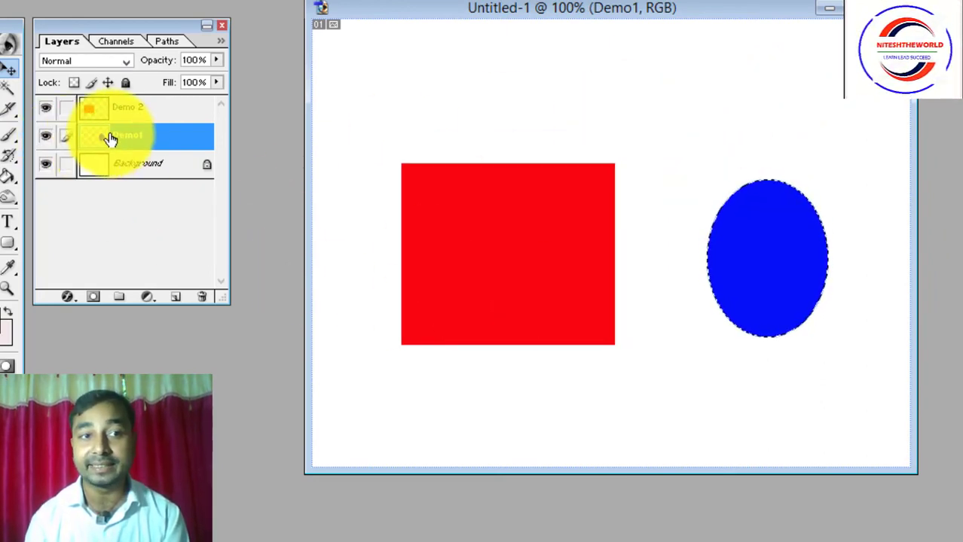
pyautogui.moveTo(513, 249); pyautogui.dragTo(814, 252)
pyautogui.moveTo(714, 171); pyautogui.dragTo(813, 203)
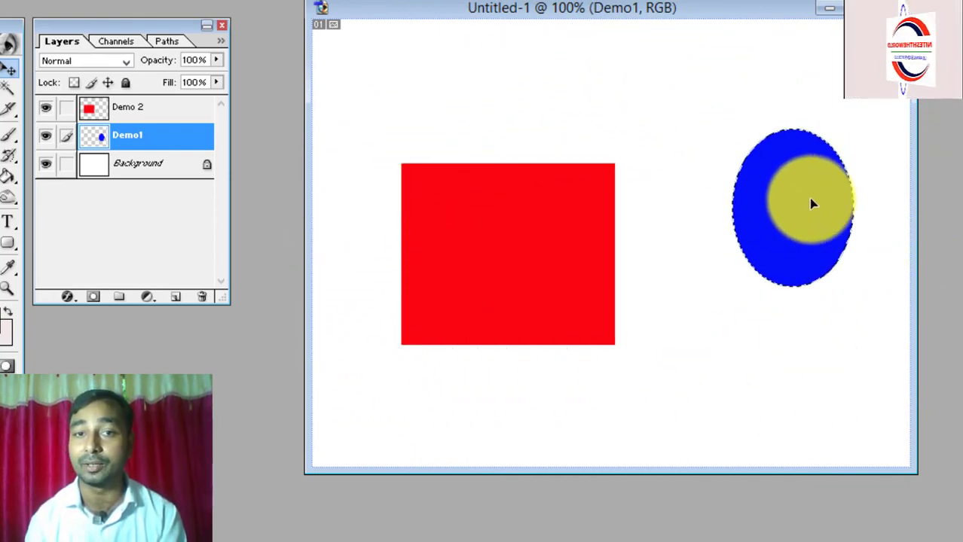
pyautogui.click(119, 110)
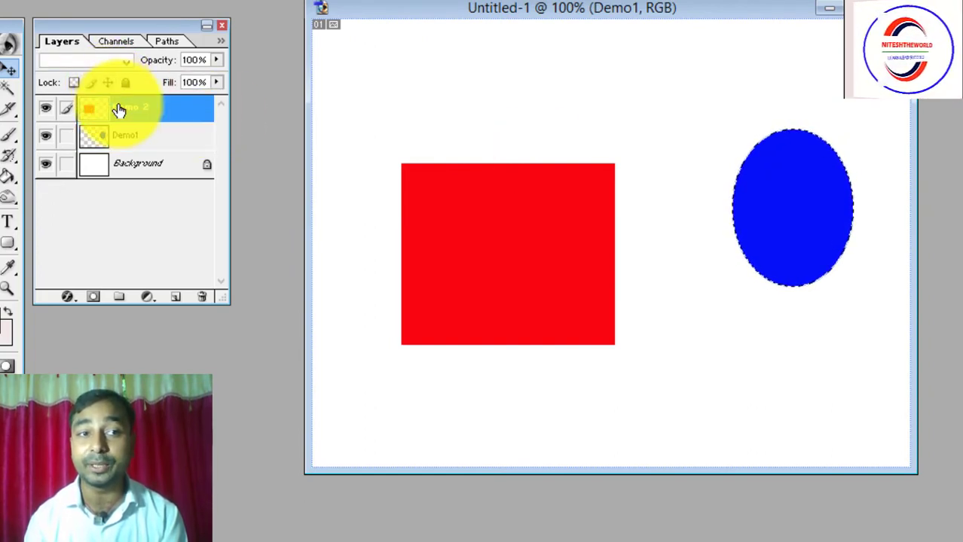
pyautogui.moveTo(456, 193)
pyautogui.mouseDown()
pyautogui.moveTo(531, 130)
pyautogui.moveTo(477, 219)
pyautogui.moveTo(362, 127)
pyautogui.moveTo(496, 215)
pyautogui.moveTo(461, 198)
pyautogui.moveTo(452, 211)
pyautogui.moveTo(426, 148)
pyautogui.moveTo(473, 176)
pyautogui.moveTo(451, 211)
pyautogui.mouseUp()
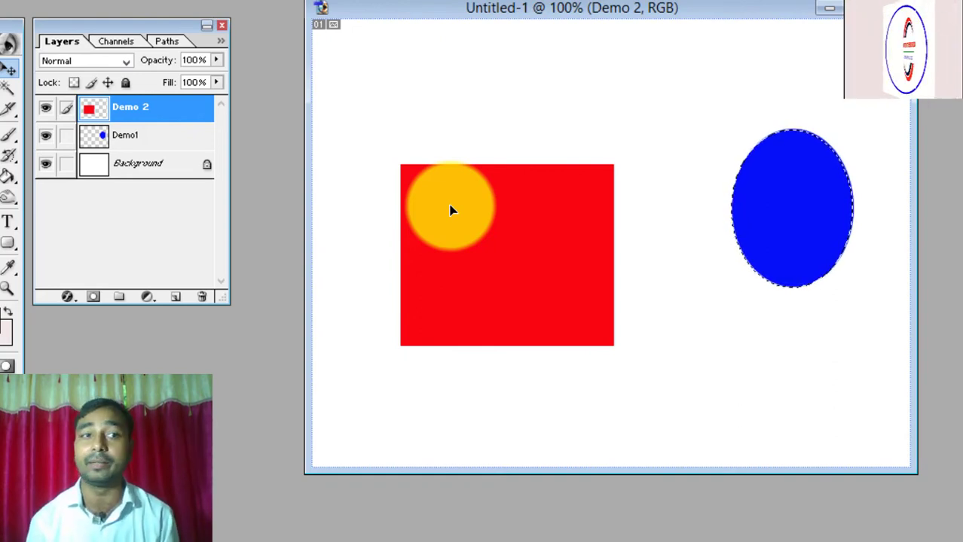
# Lower the Demo 2 layer's opacity to 51%.
pyautogui.click(133, 139)
pyautogui.click(130, 107)
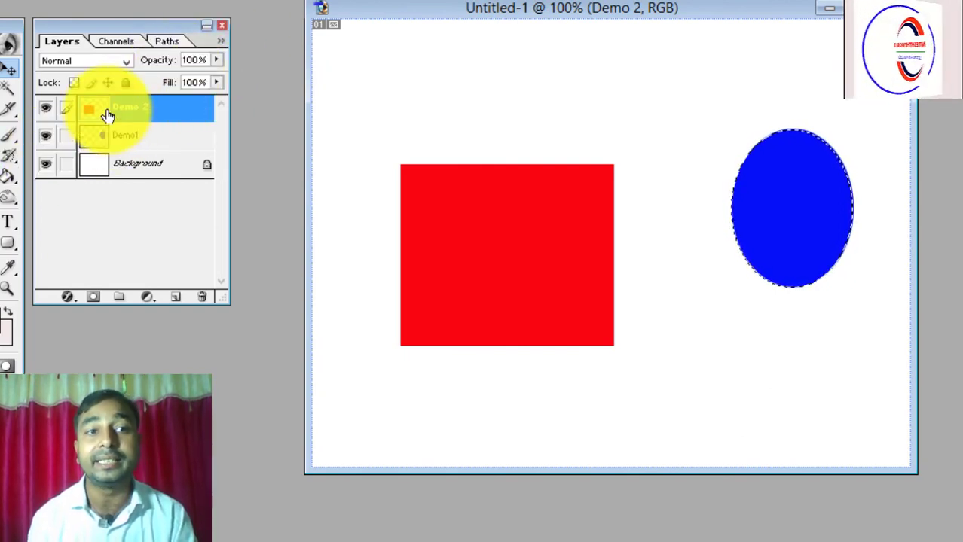
pyautogui.click(216, 61)
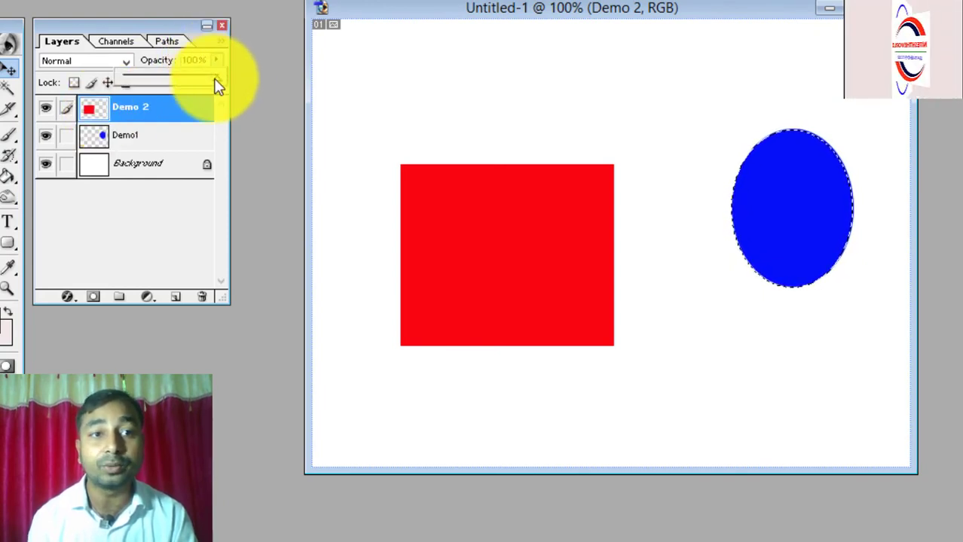
pyautogui.moveTo(216, 78); pyautogui.dragTo(171, 76)
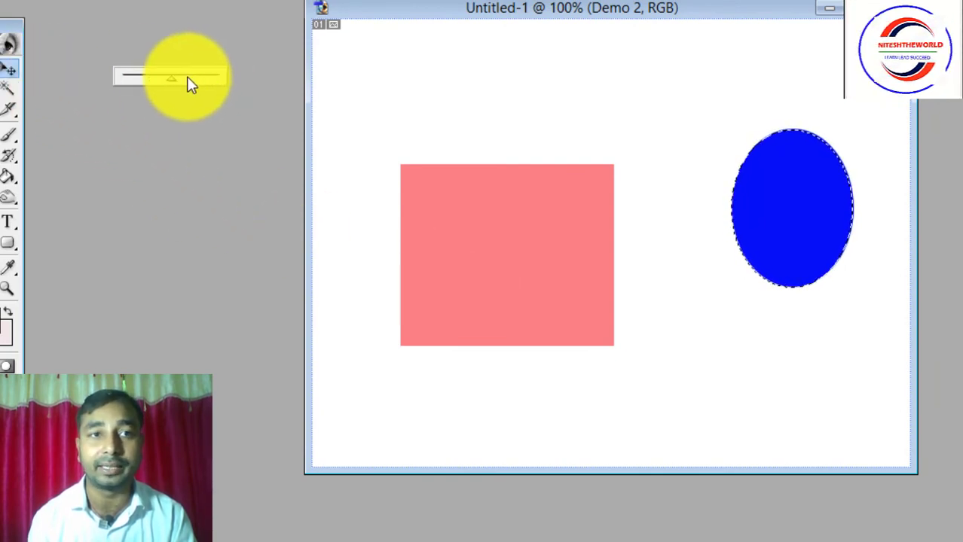
pyautogui.click(229, 42)
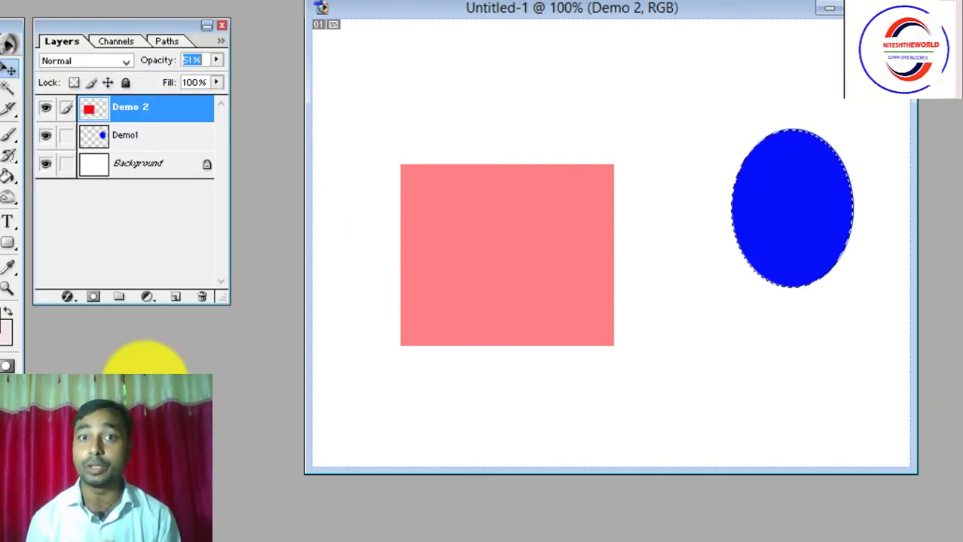